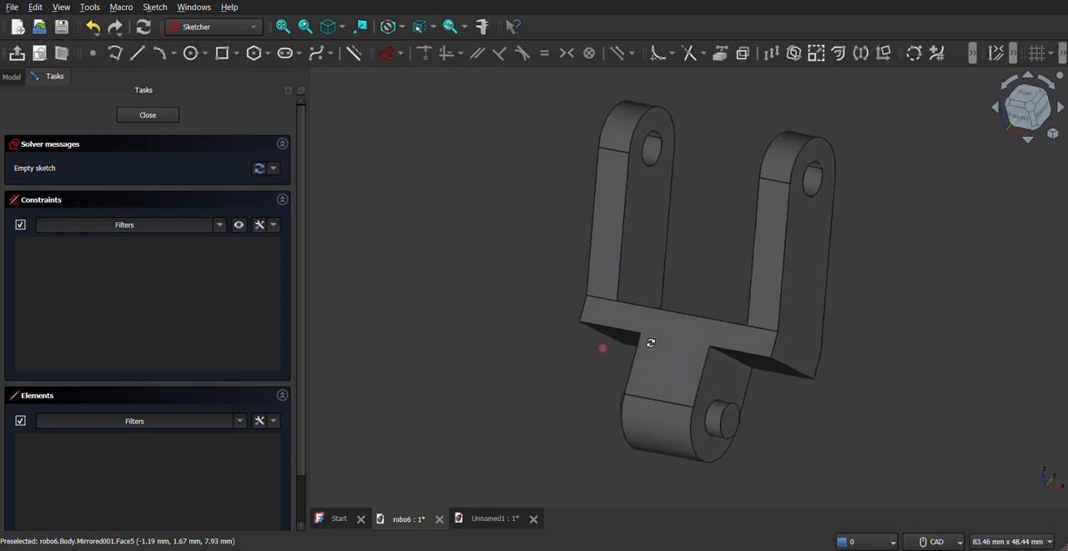
- In the empty sketch of the Unnamed1 document, draw a 10 mm diameter circle centred on the origin
click(491, 517)
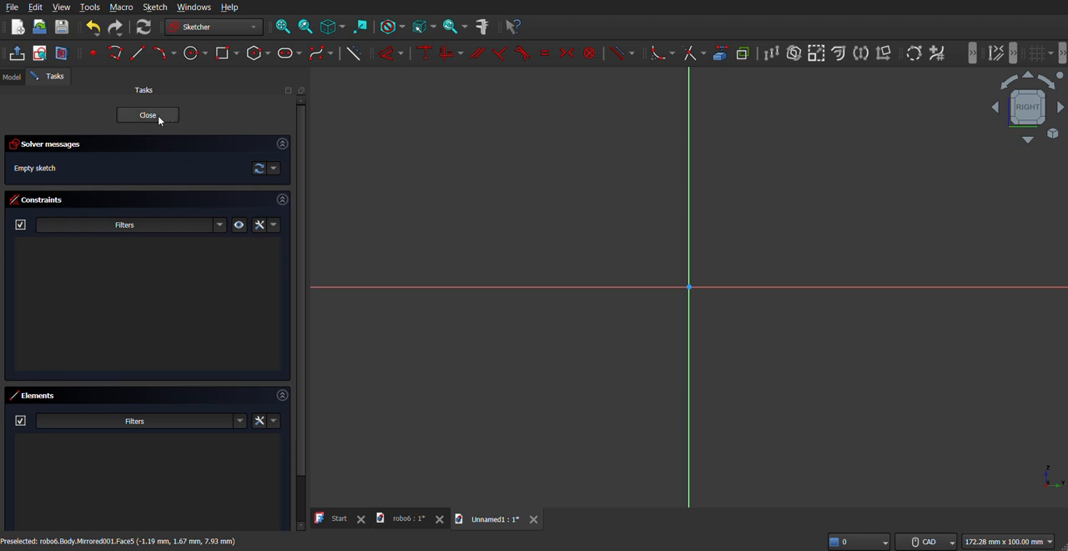
click(196, 52)
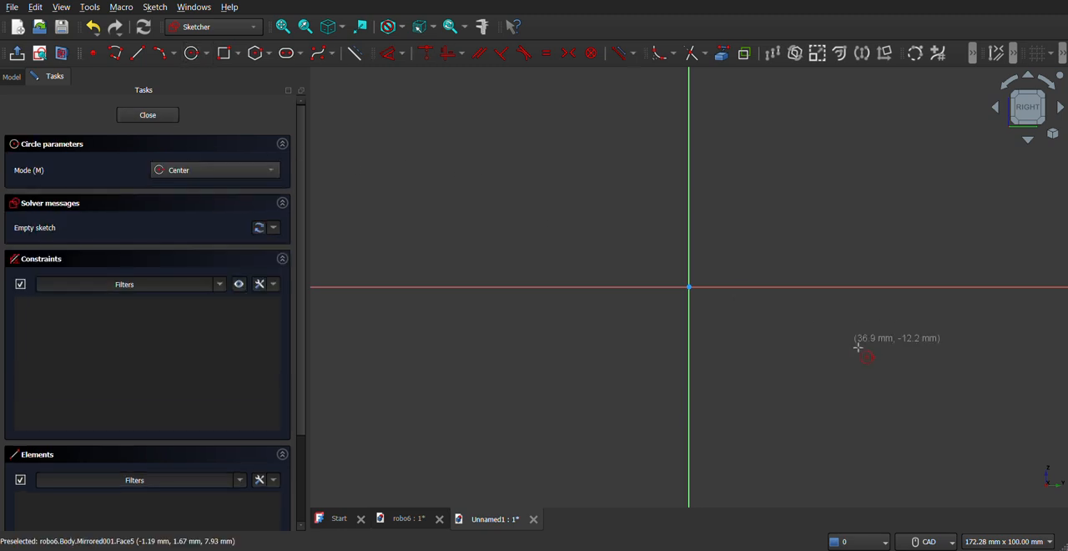
click(689, 287)
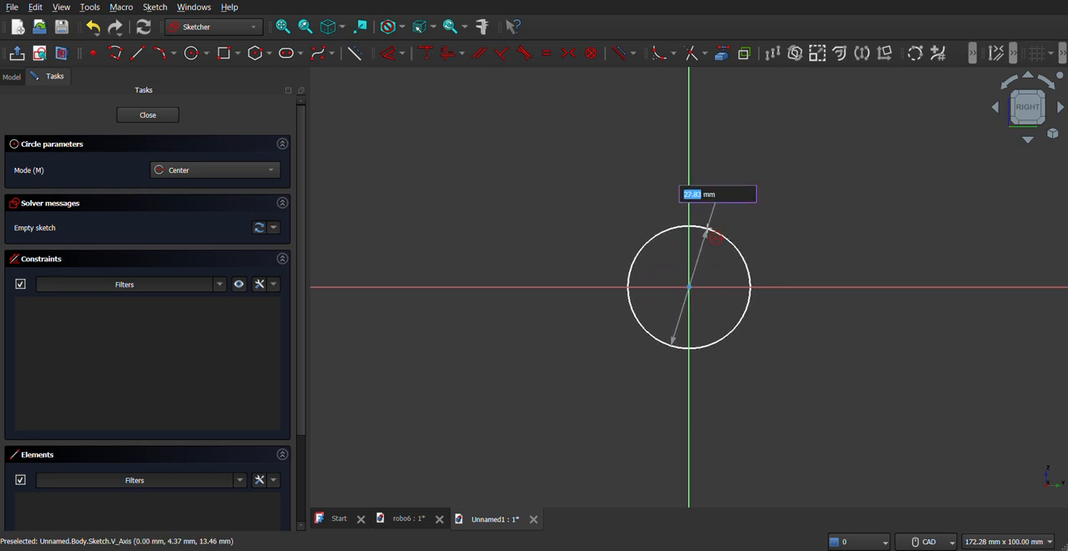
text(10)
key(Return)
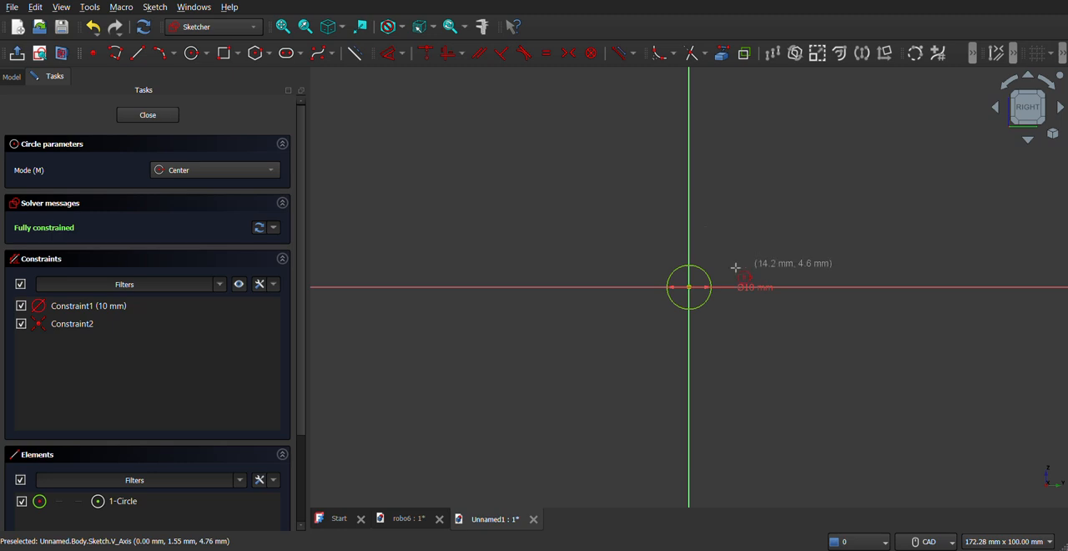
scroll(935, 421, down, 4)
scroll(826, 377, up, 3)
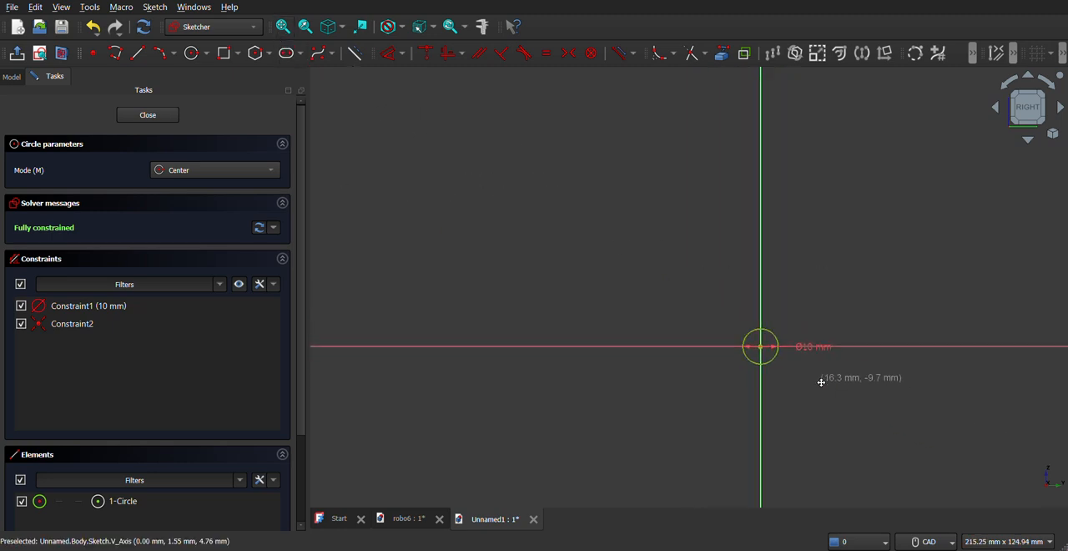
scroll(761, 331, up, 2)
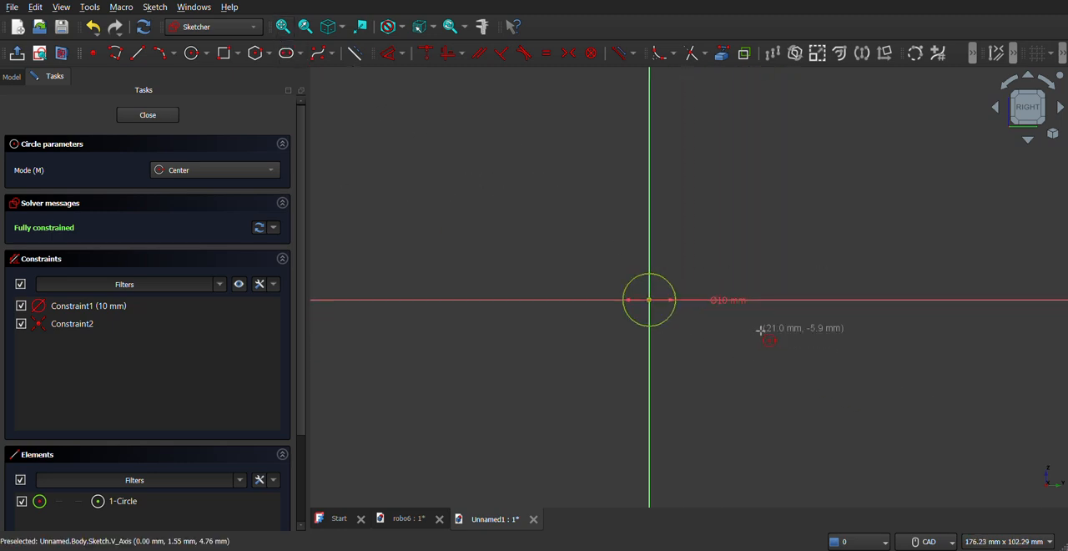
scroll(756, 329, up, 2)
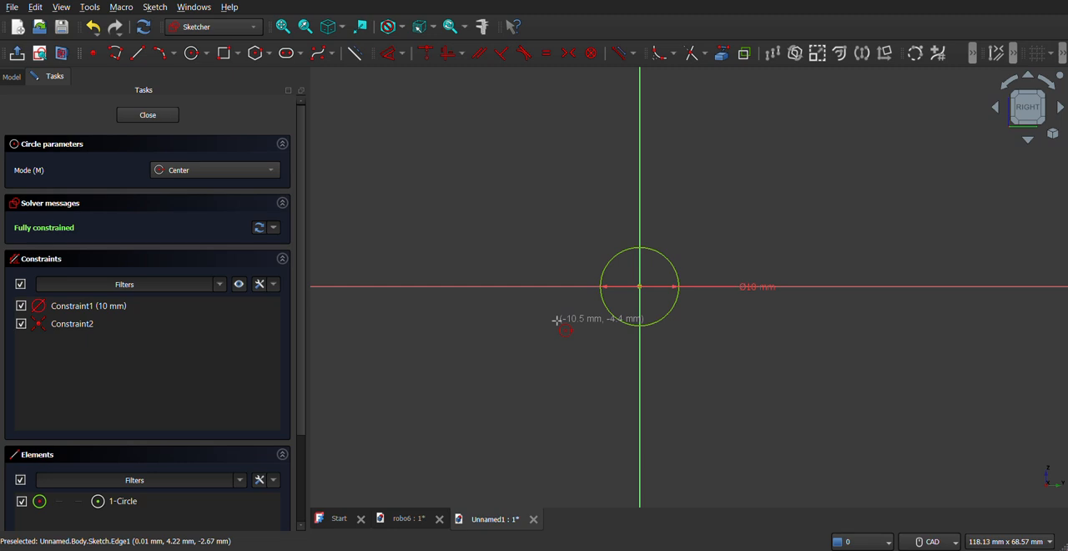
scroll(610, 272, up, 3)
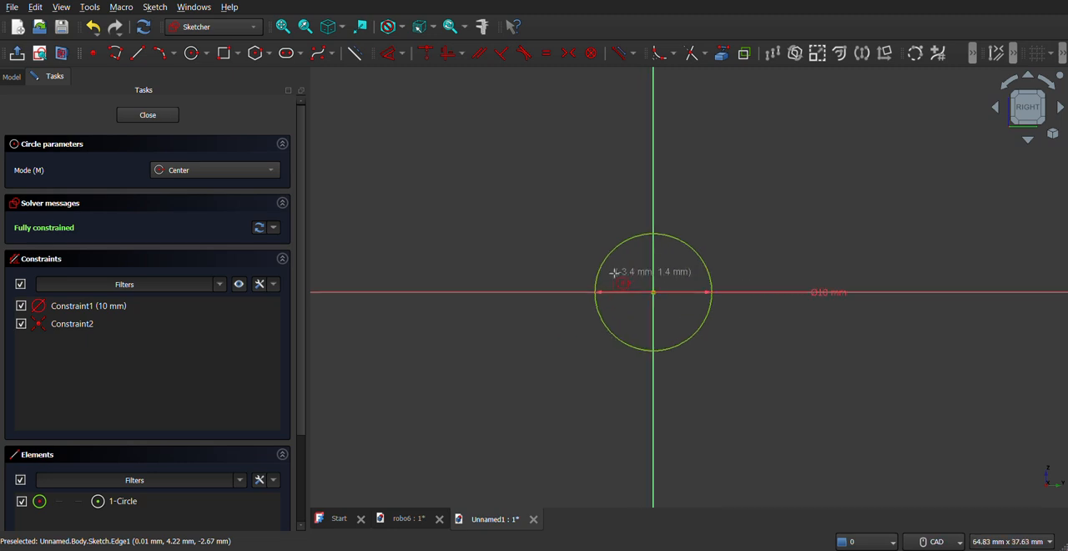
key(Escape)
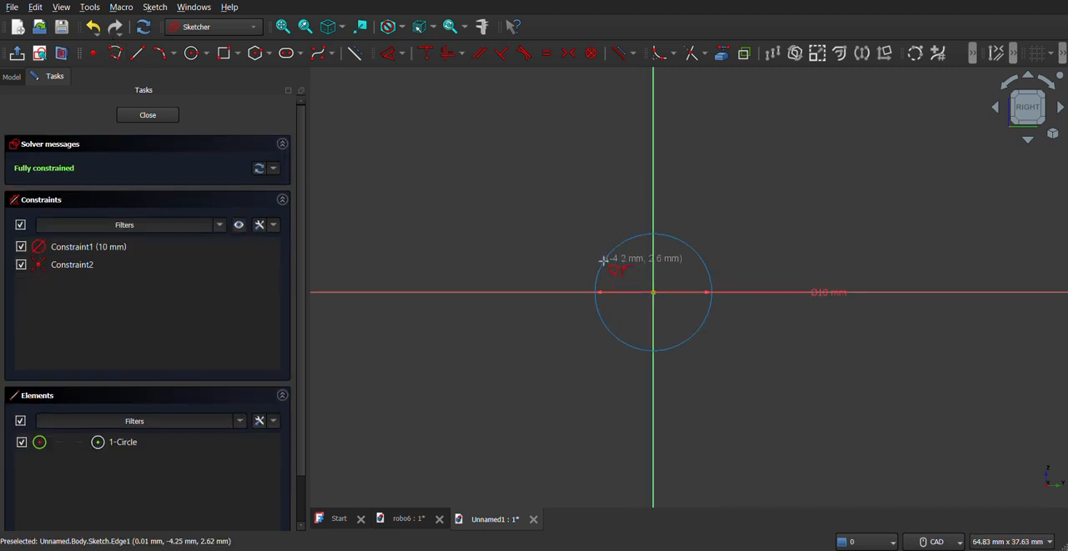
- Draw three connected lines, each about 9 to 10 mm long, from the circle's upper-left edge around to its lower-right edge
click(609, 252)
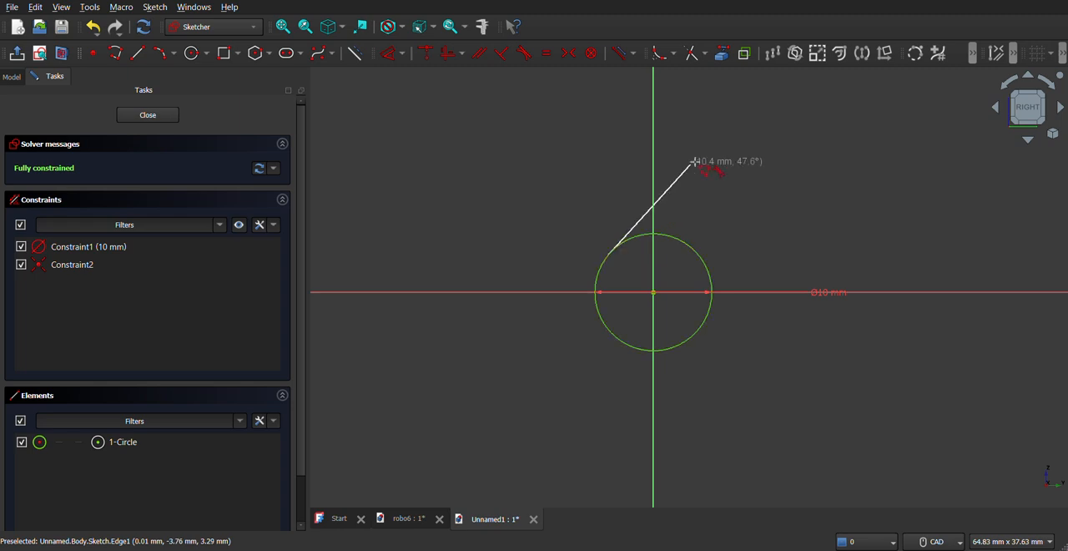
click(682, 167)
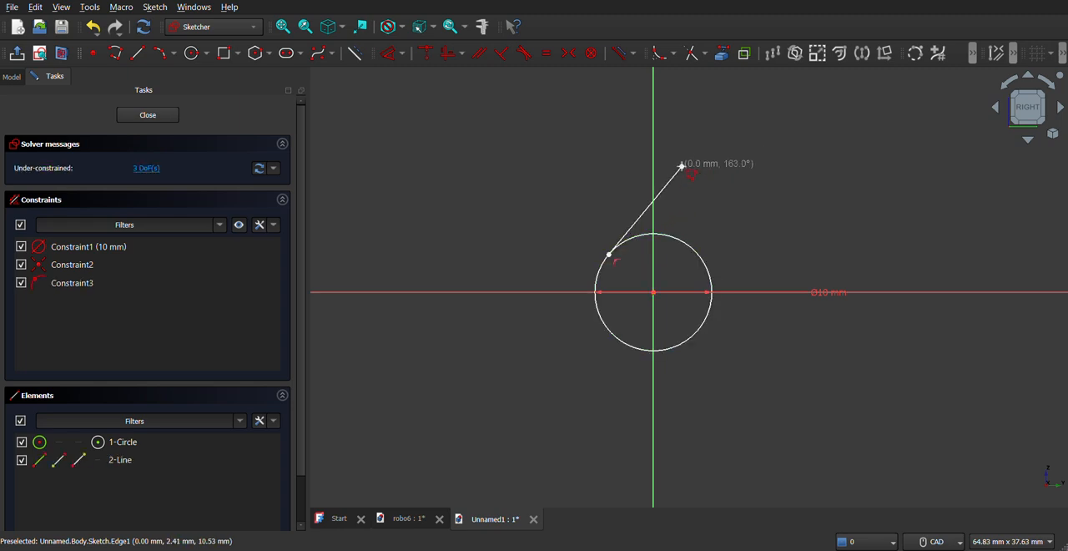
click(767, 237)
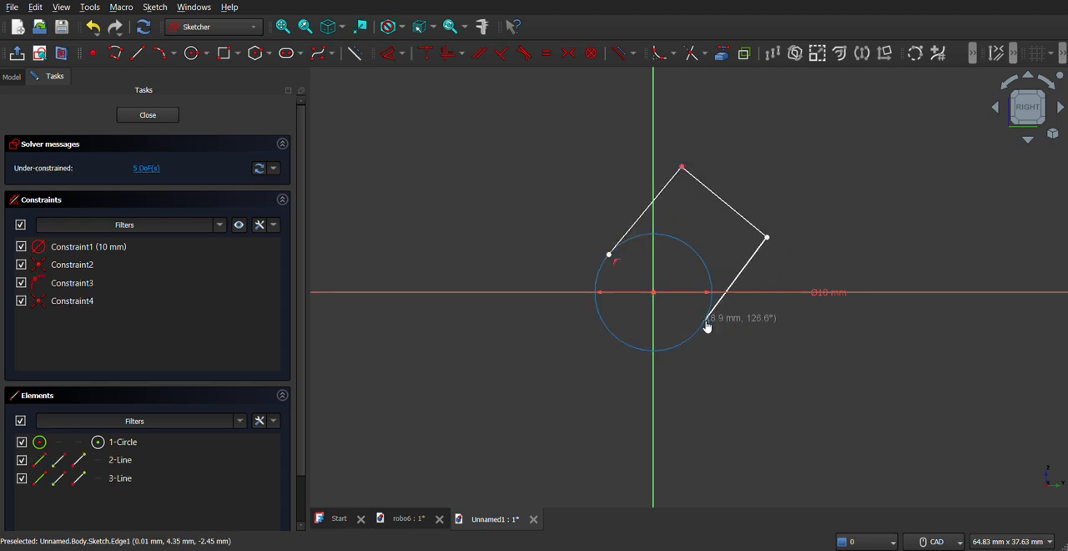
click(705, 322)
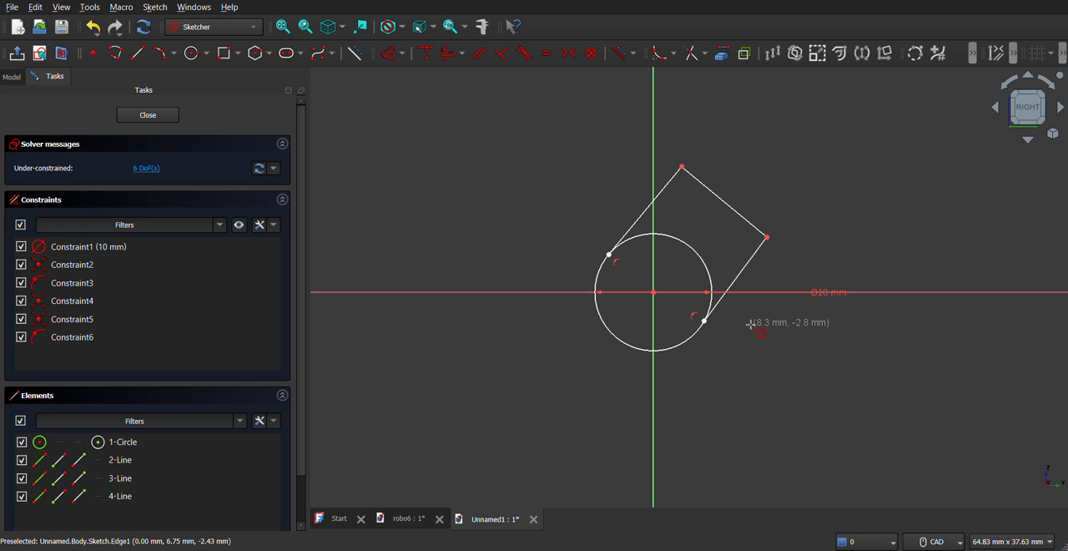
- Constrain the free endpoints of the first and third lines tangent to the circle
click(602, 269)
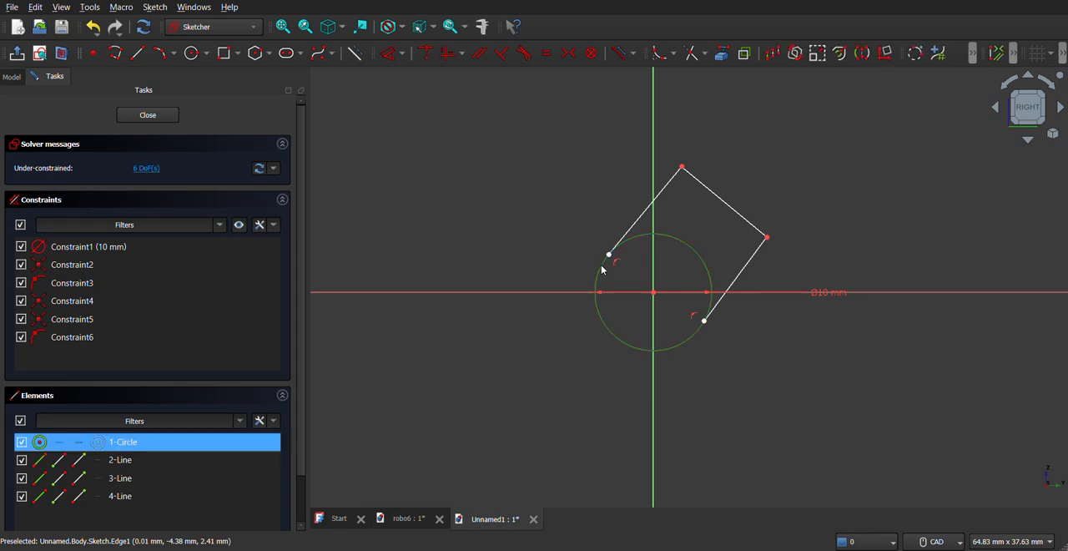
click(609, 255)
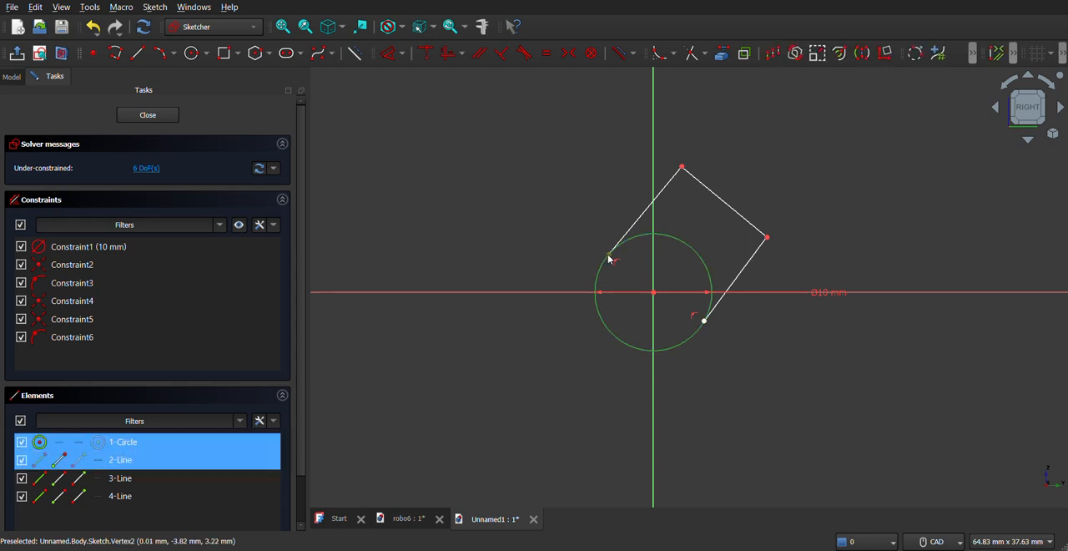
click(523, 52)
click(534, 305)
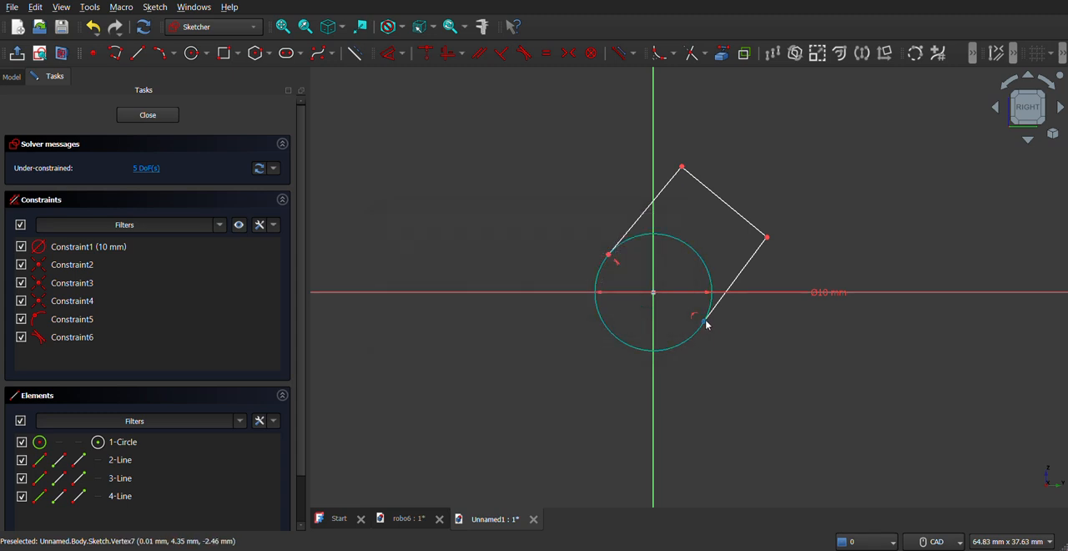
click(708, 317)
click(696, 336)
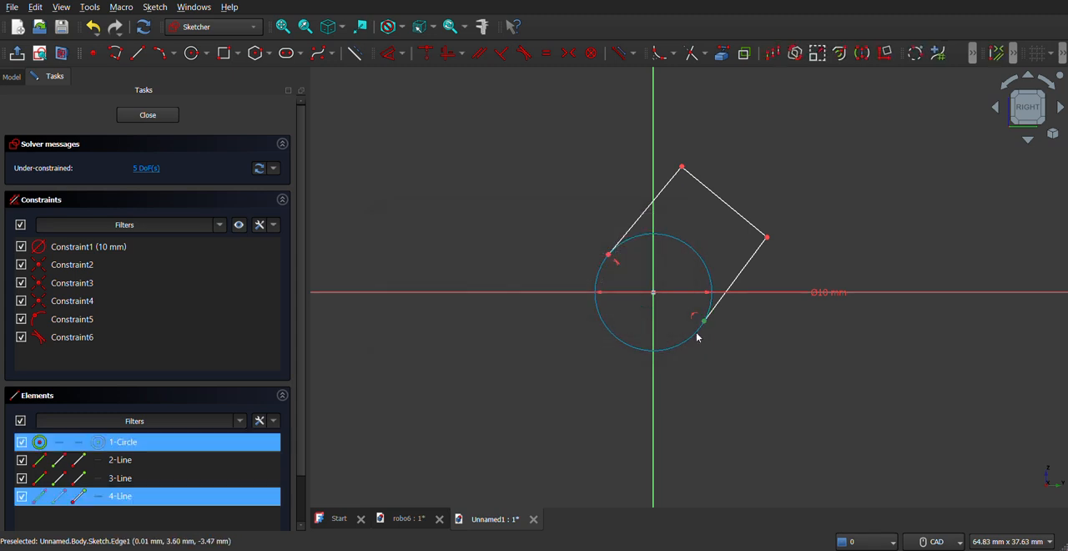
click(524, 52)
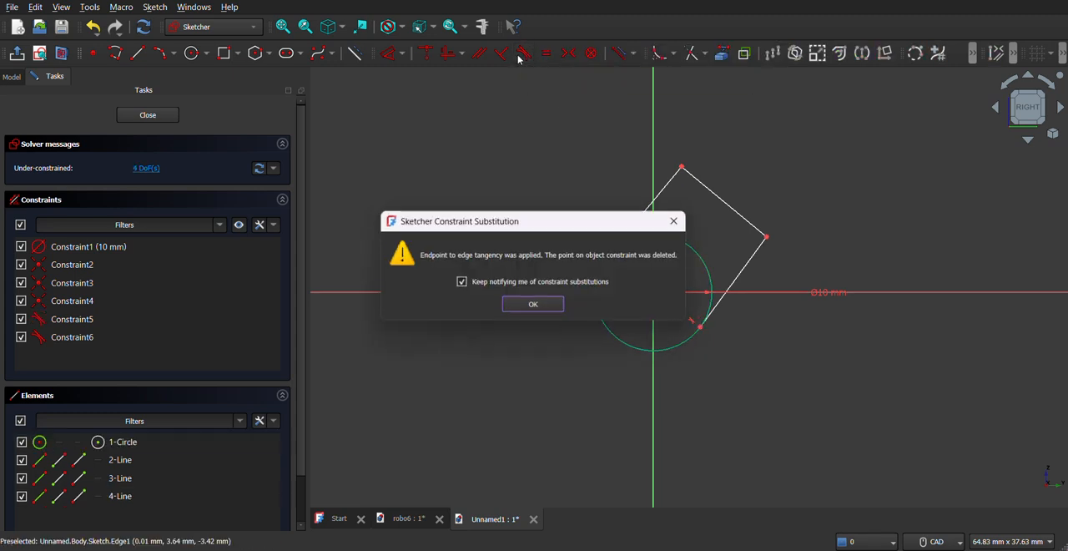
click(531, 306)
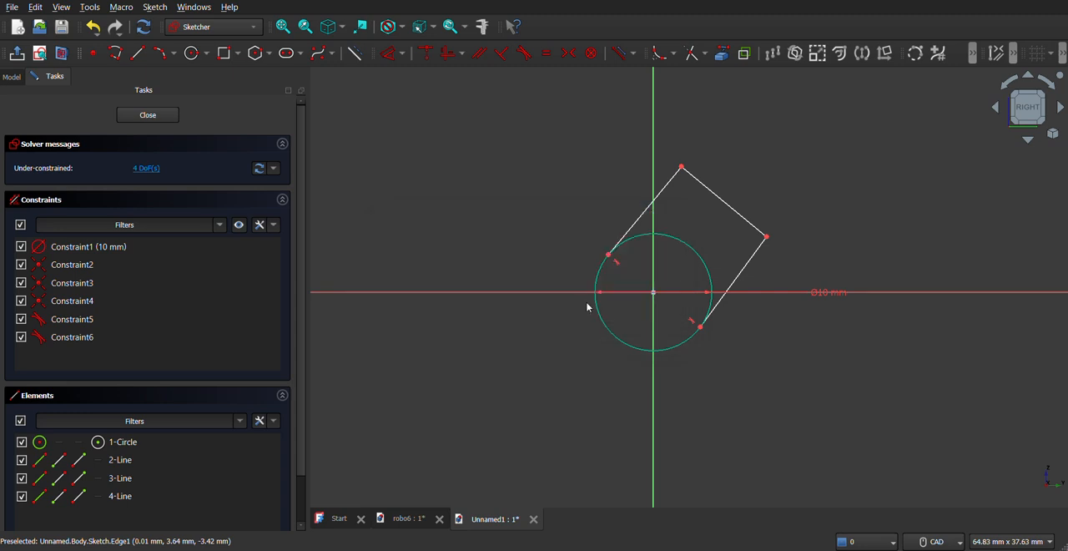
- Constrain the middle line perpendicular to both of its adjoining lines
click(665, 190)
click(665, 190)
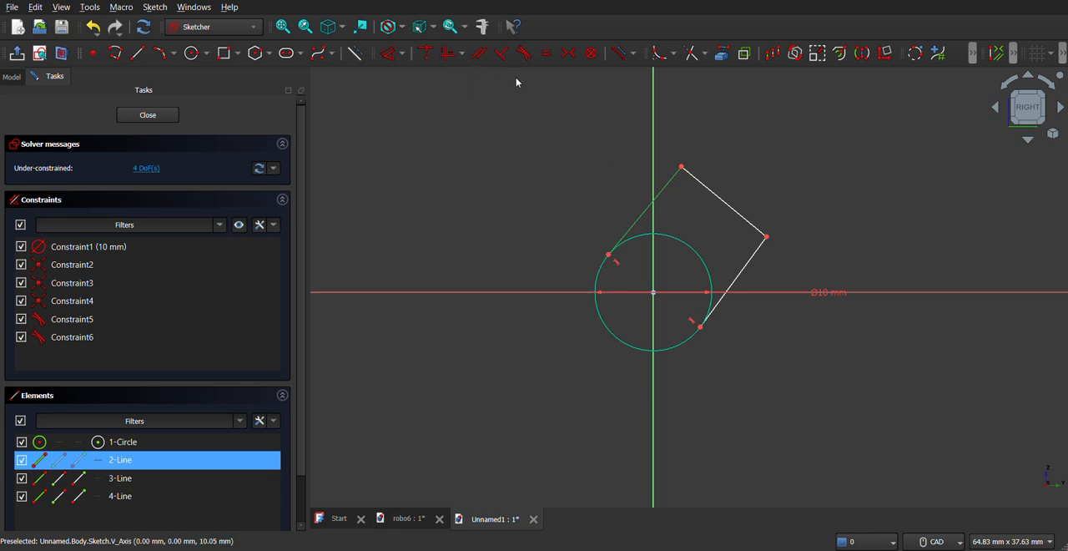
click(693, 177)
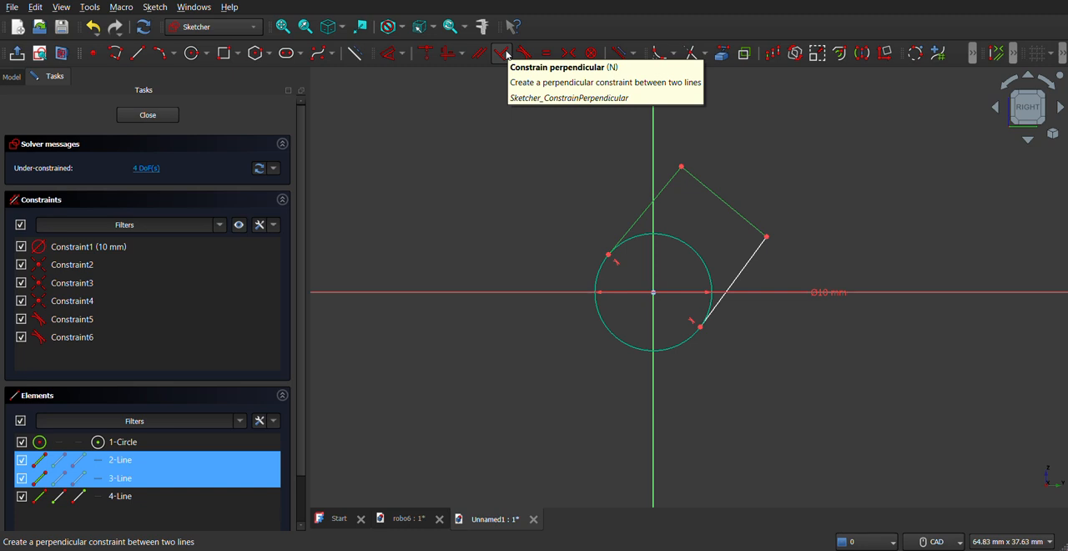
click(501, 54)
click(750, 253)
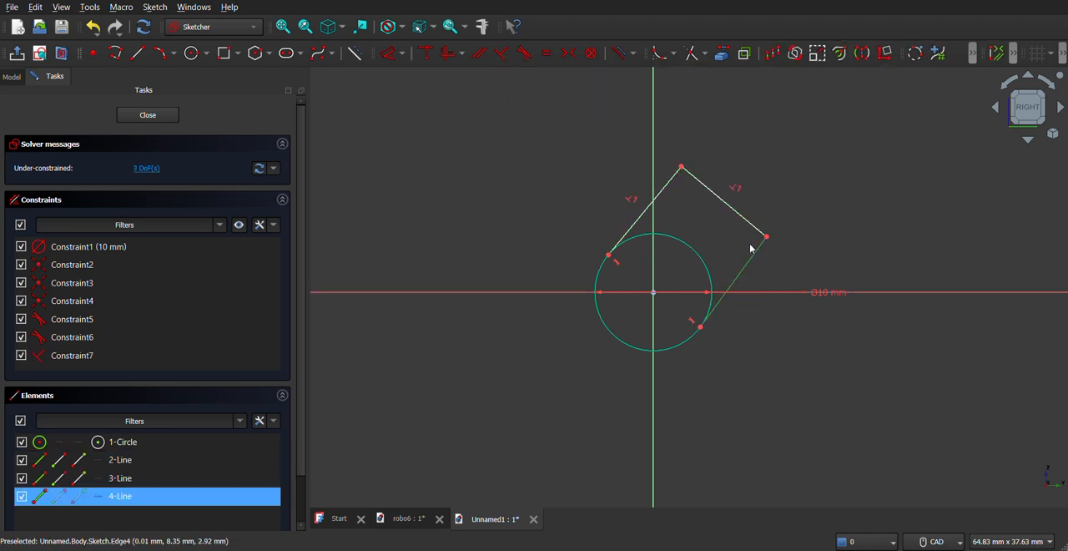
click(749, 231)
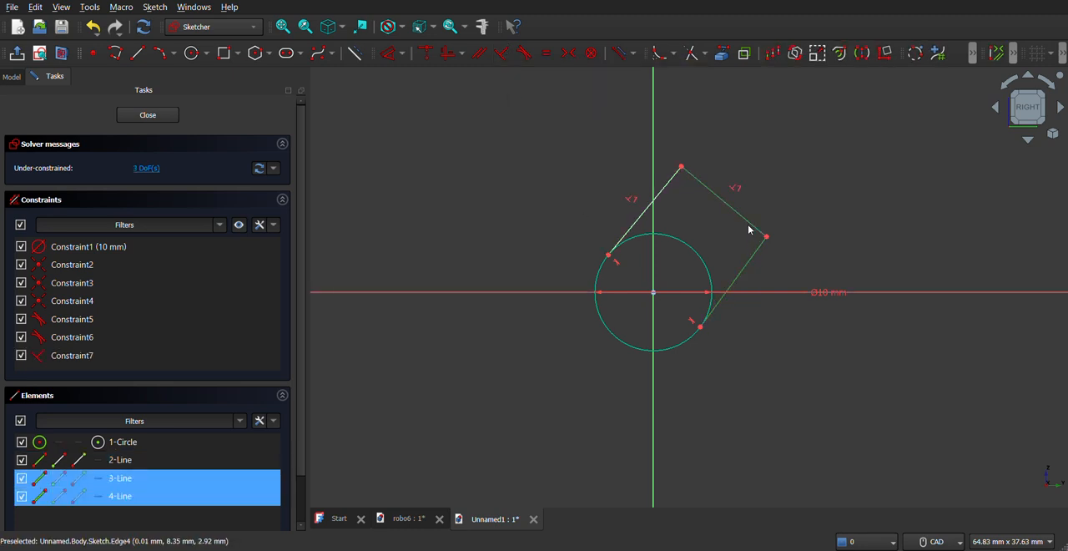
click(501, 53)
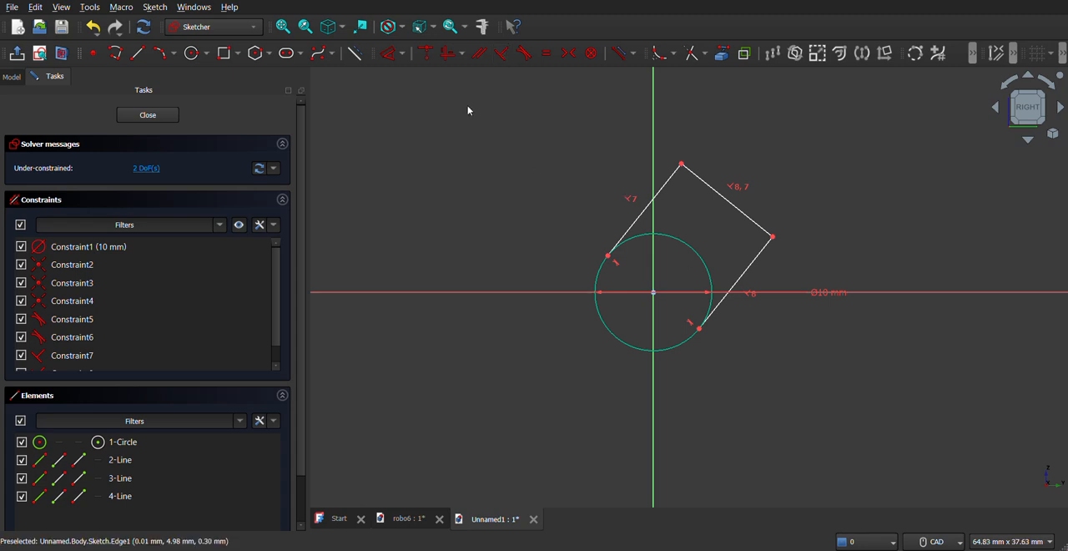
- Dimension the upper-left tangent line's length as 7 mm
click(392, 54)
click(657, 198)
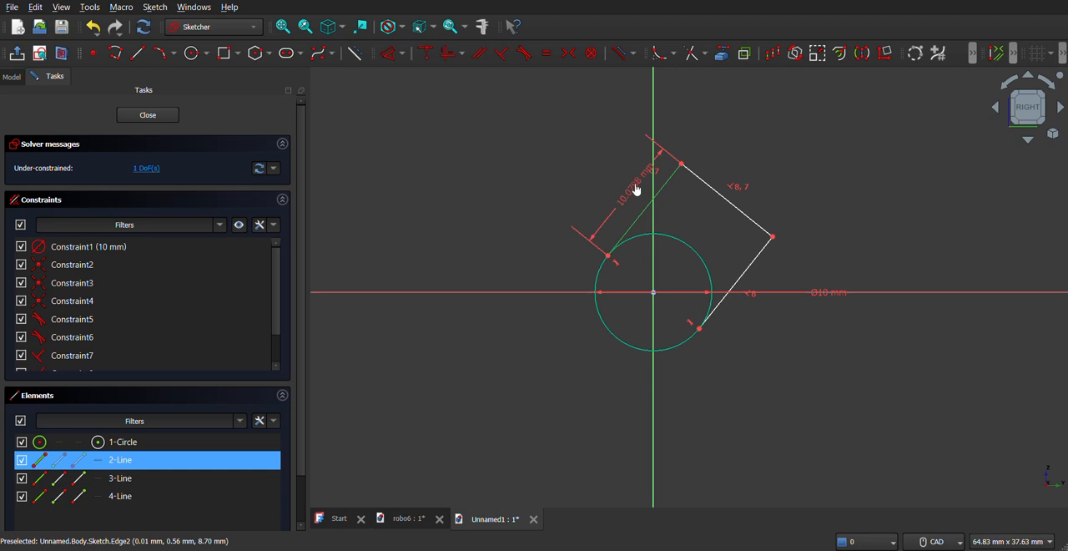
click(636, 185)
text(7)
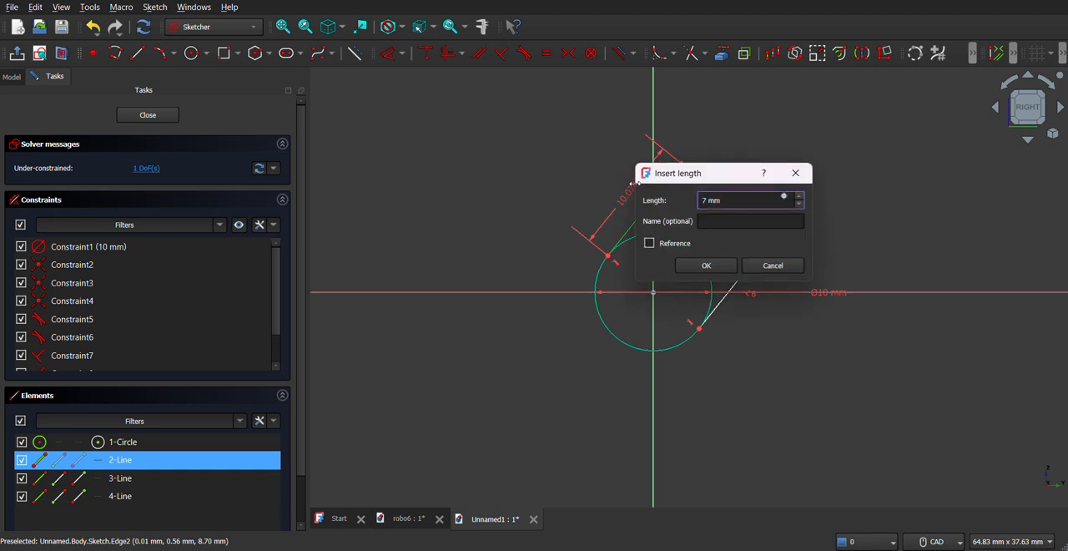
key(Return)
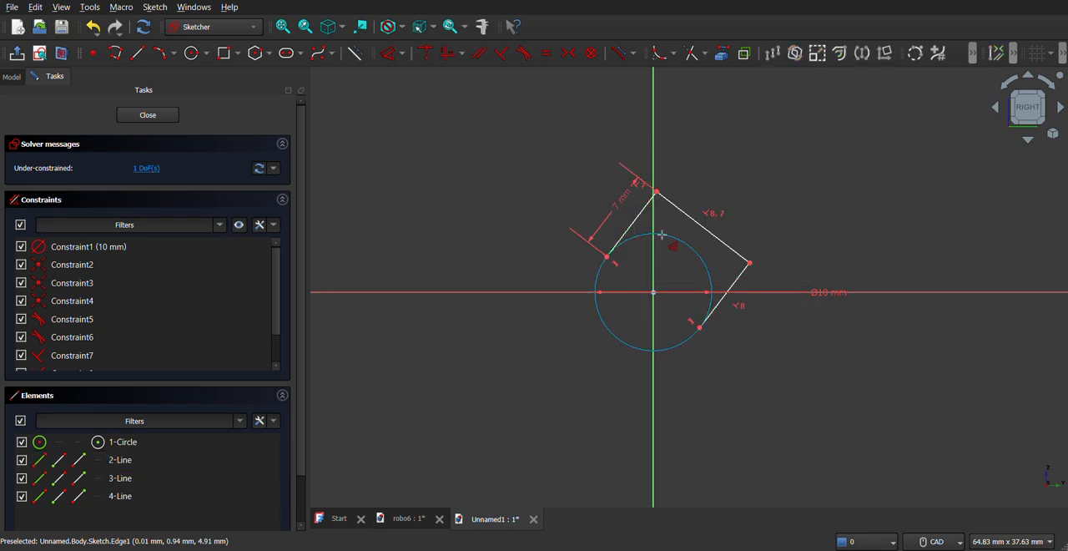
- Tilt the profile further clockwise and set the angle between the 7 mm line and the vertical axis to 50°
mouse_move(656, 192)
mouse_down()
mouse_move(693, 202)
mouse_move(683, 197)
mouse_up()
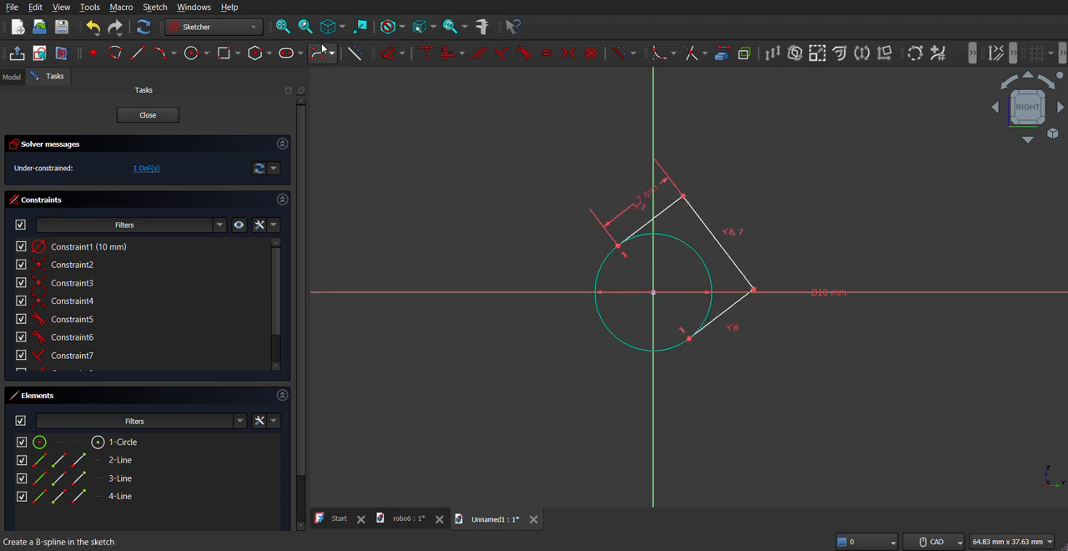
click(675, 202)
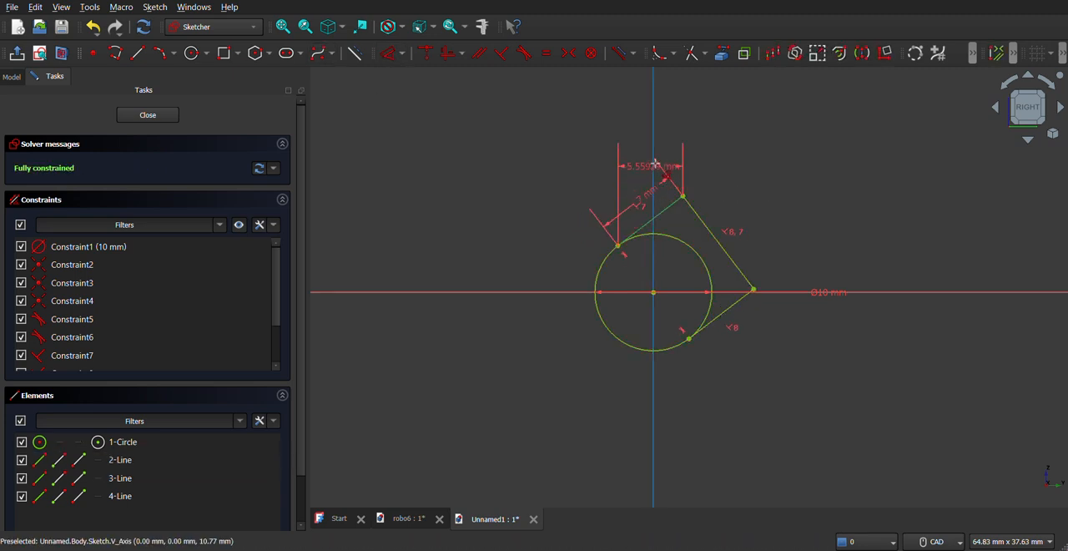
click(655, 162)
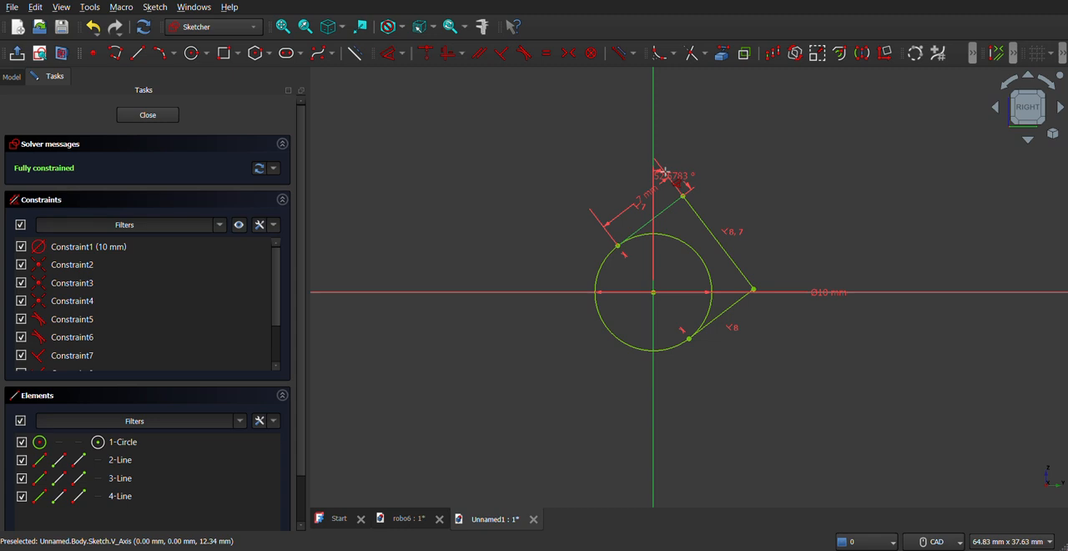
click(665, 201)
text(5)
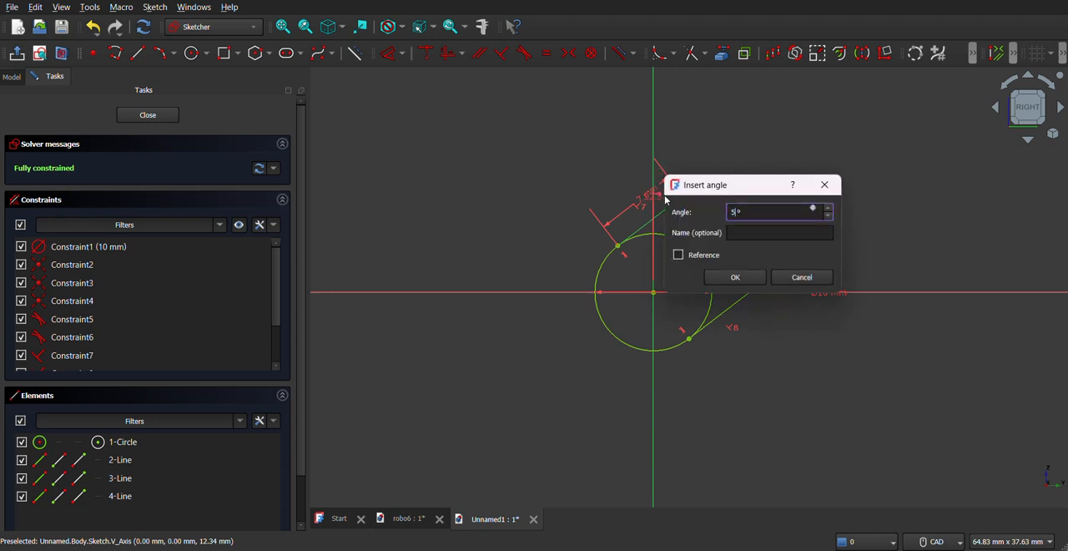
text(0)
key(Return)
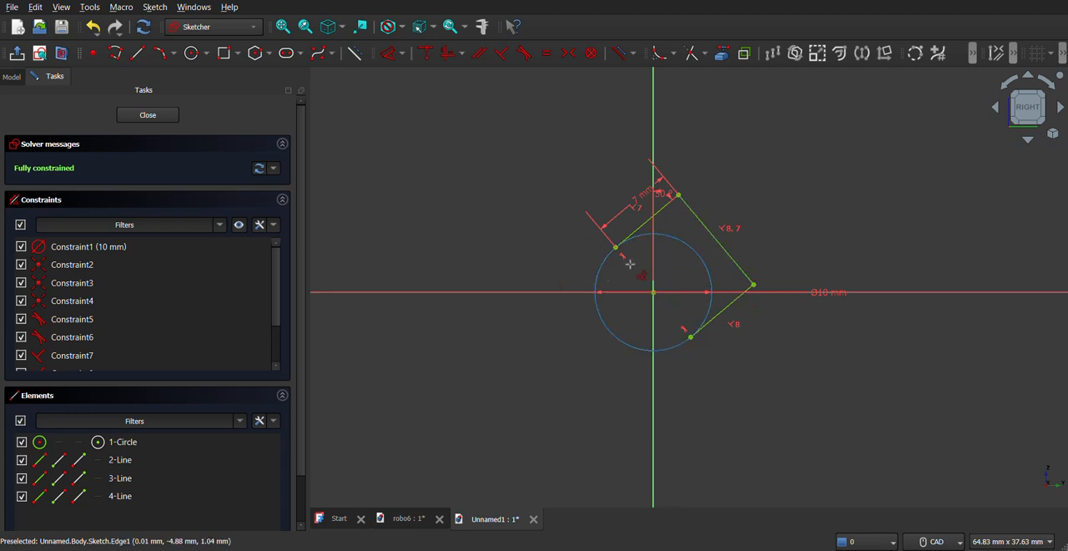
- Trim away the circle's arc inside the three-line outline and close the sketch
click(689, 55)
click(677, 243)
click(148, 116)
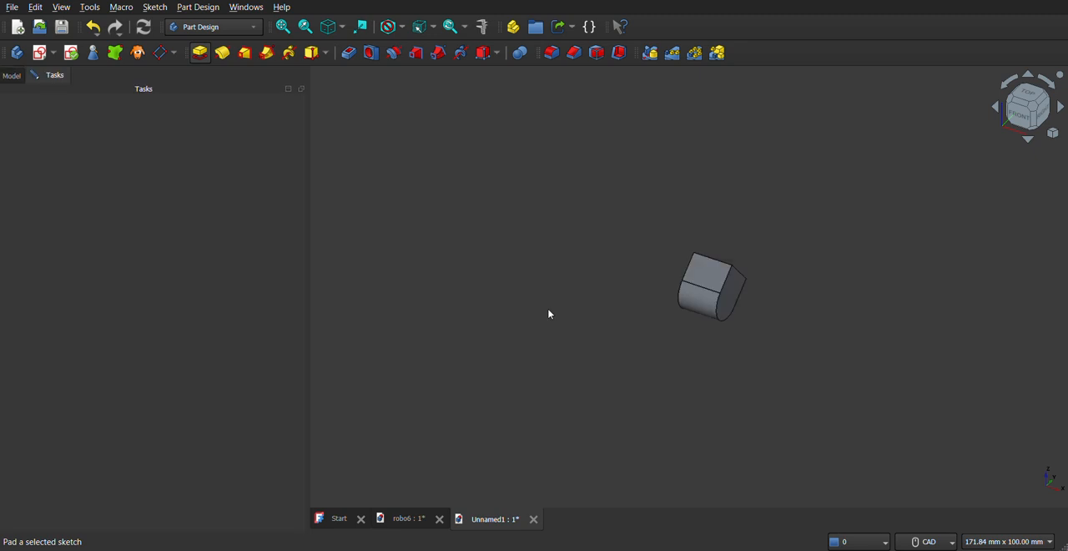
- Make the pad symmetric to the sketch plane and set its length to 9 mm
click(69, 211)
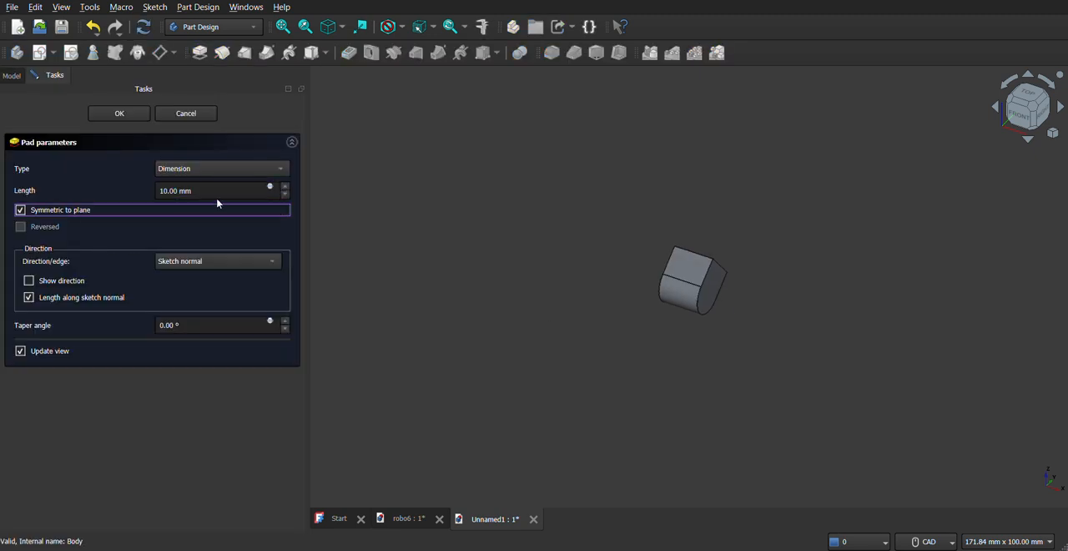
click(201, 187)
triple_click(201, 185)
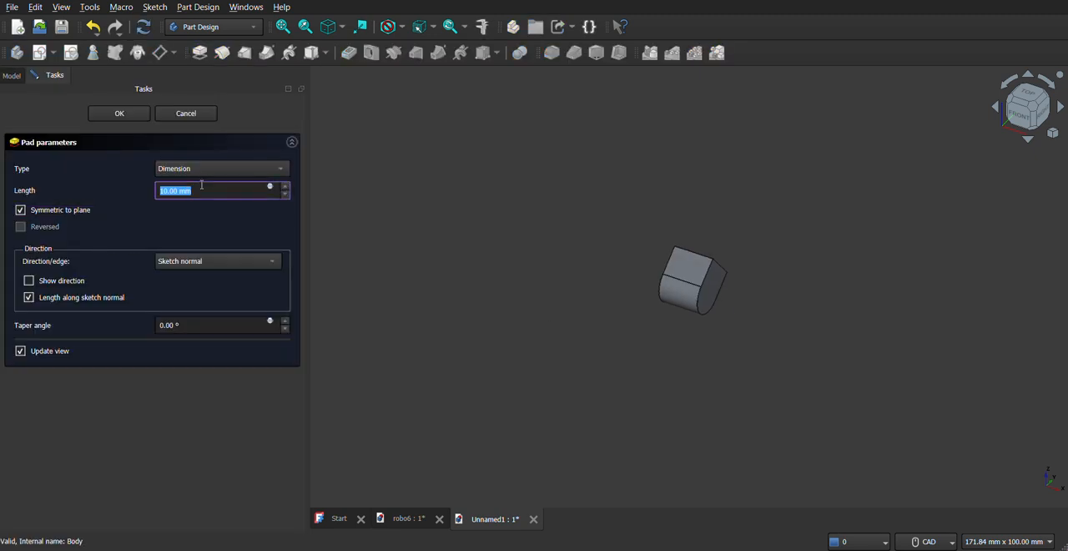
text(9)
click(117, 115)
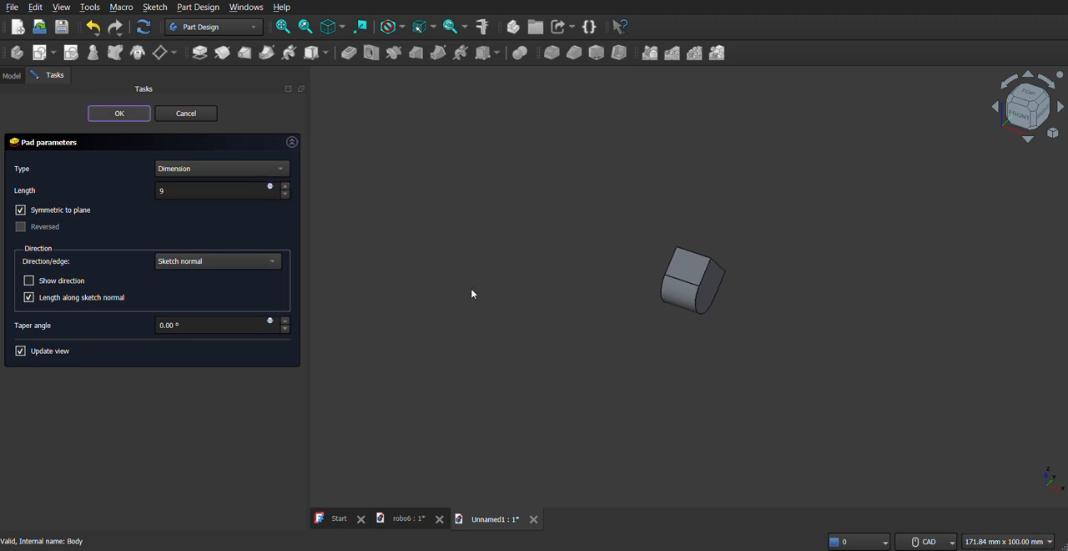
- Sketch a 4 mm diameter circle centred on the origin on the padded body's flat side face in the +X direction
middle_drag(701, 310, 606, 299)
click(676, 291)
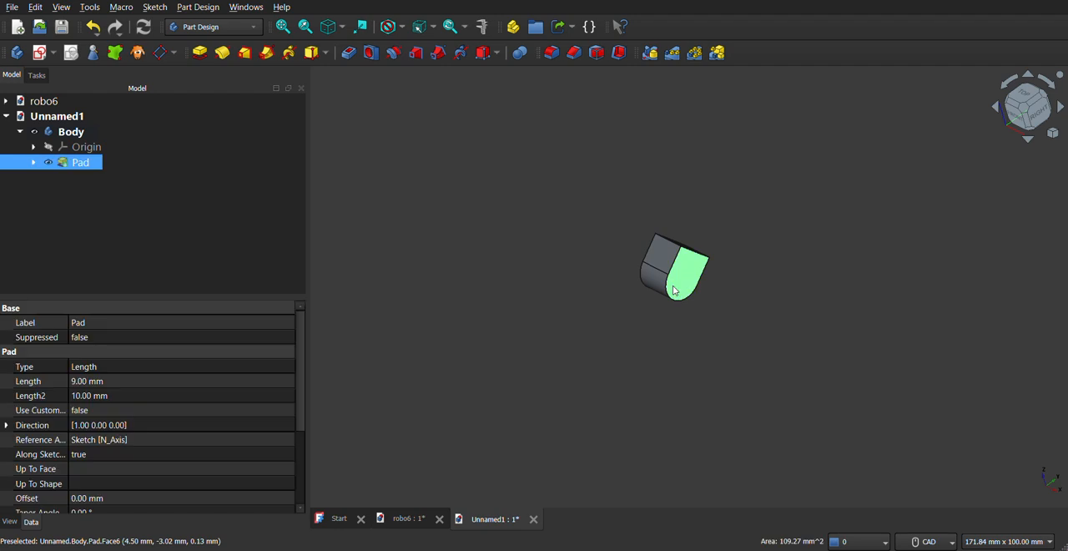
click(53, 54)
click(62, 76)
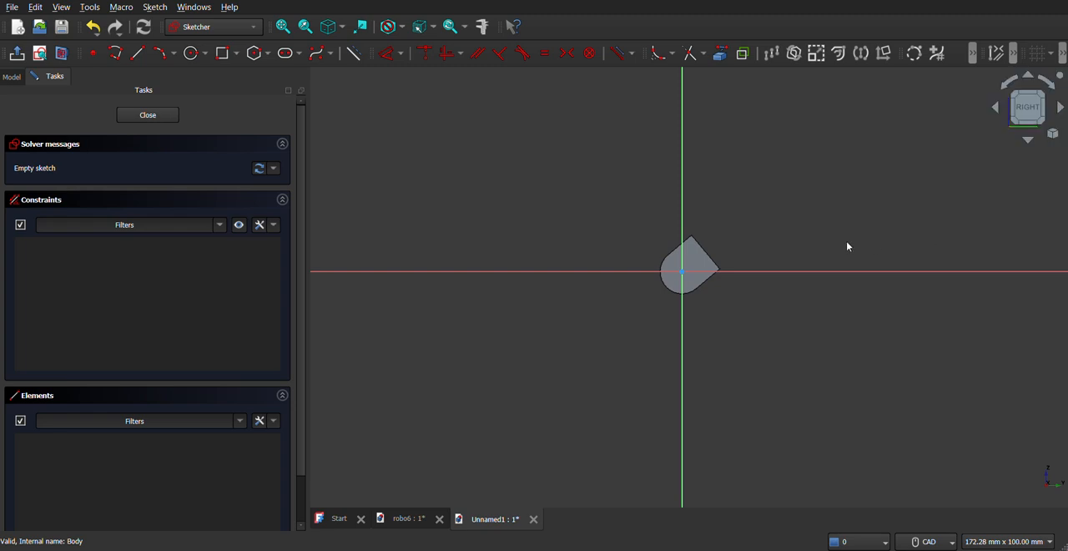
scroll(846, 241, up, 3)
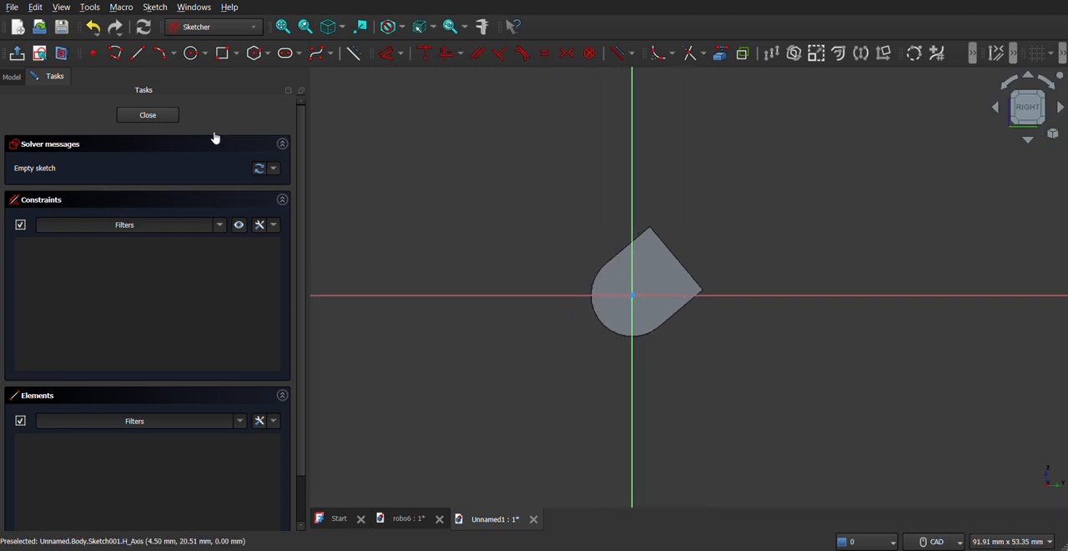
click(189, 60)
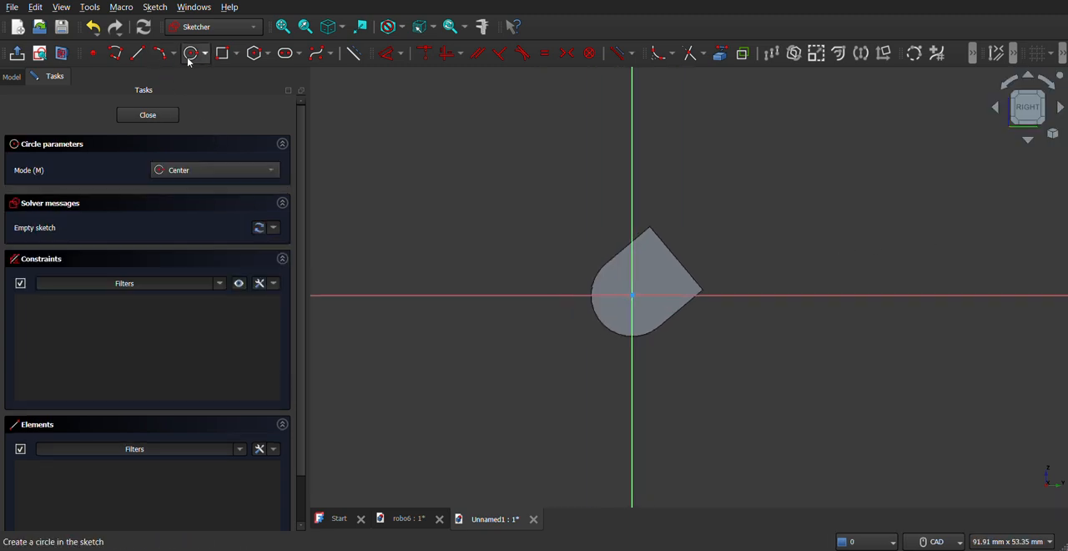
click(631, 295)
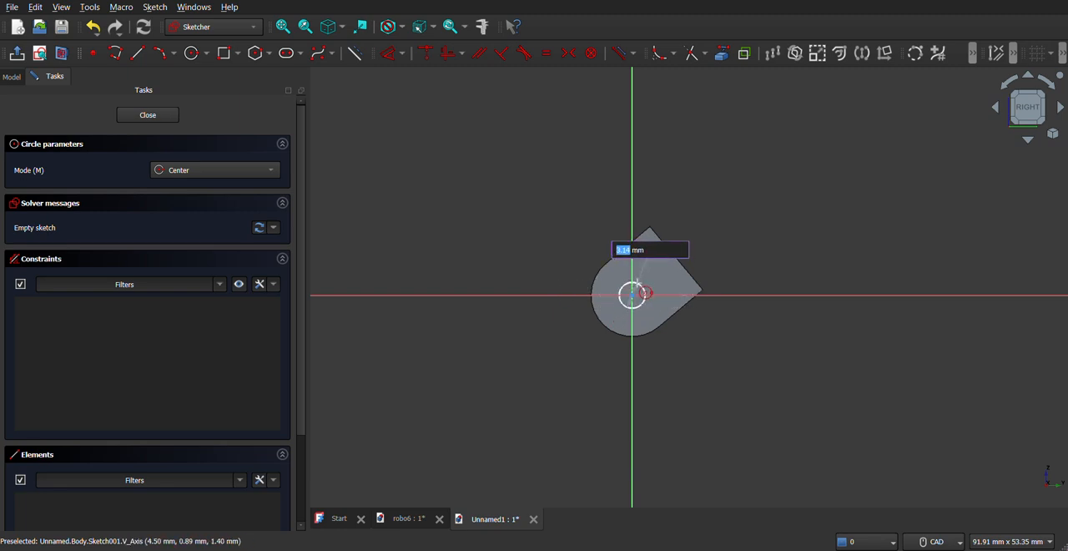
text(4)
key(Return)
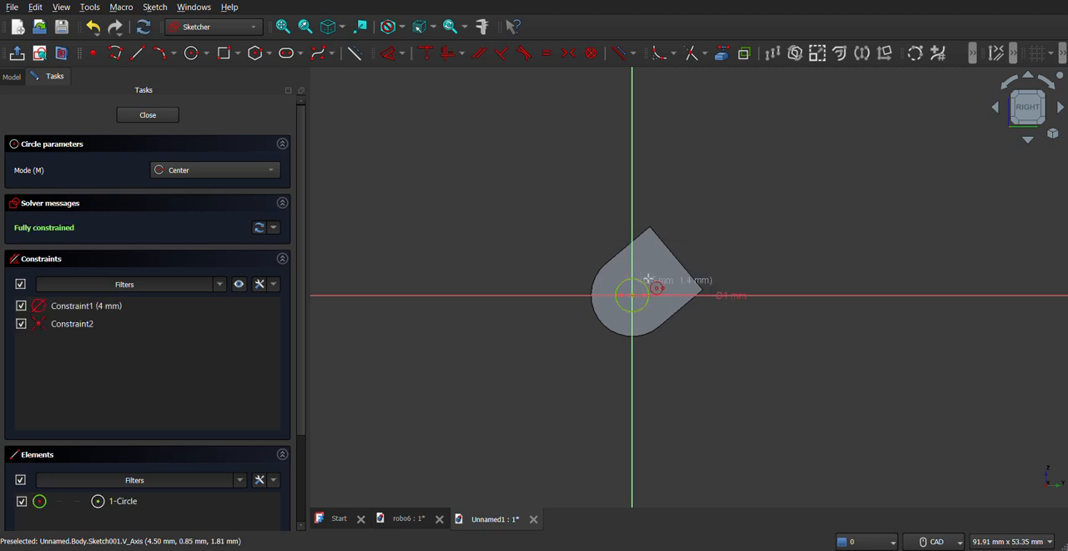
click(166, 119)
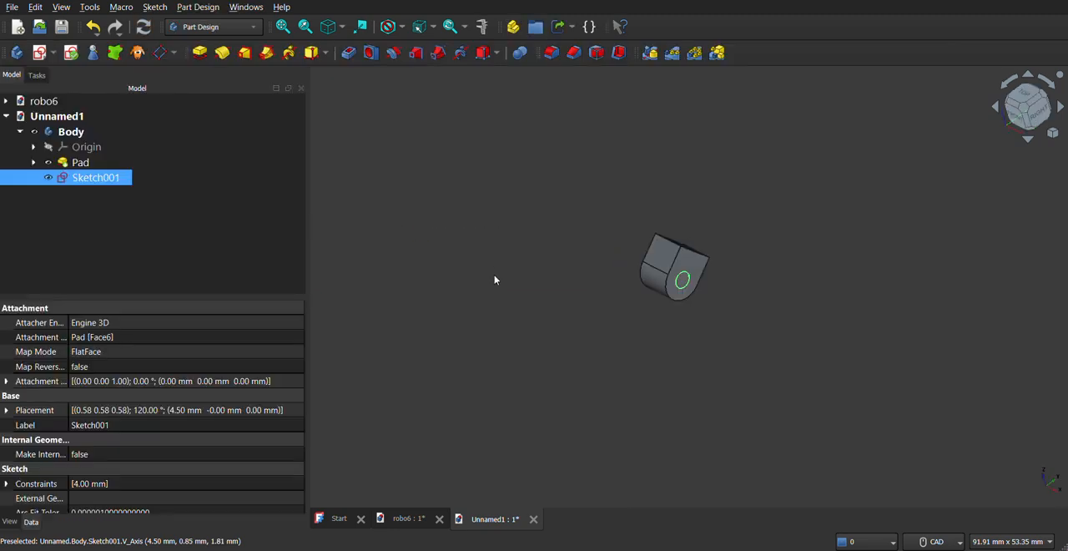
- Pad the circle on the +X side face 2 mm outward to form a pin
click(206, 55)
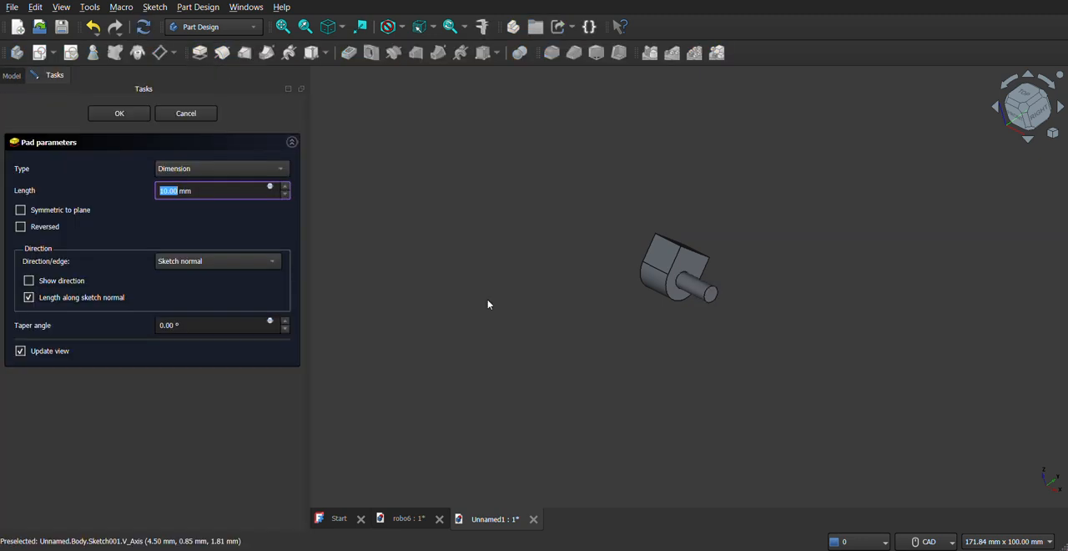
text(2)
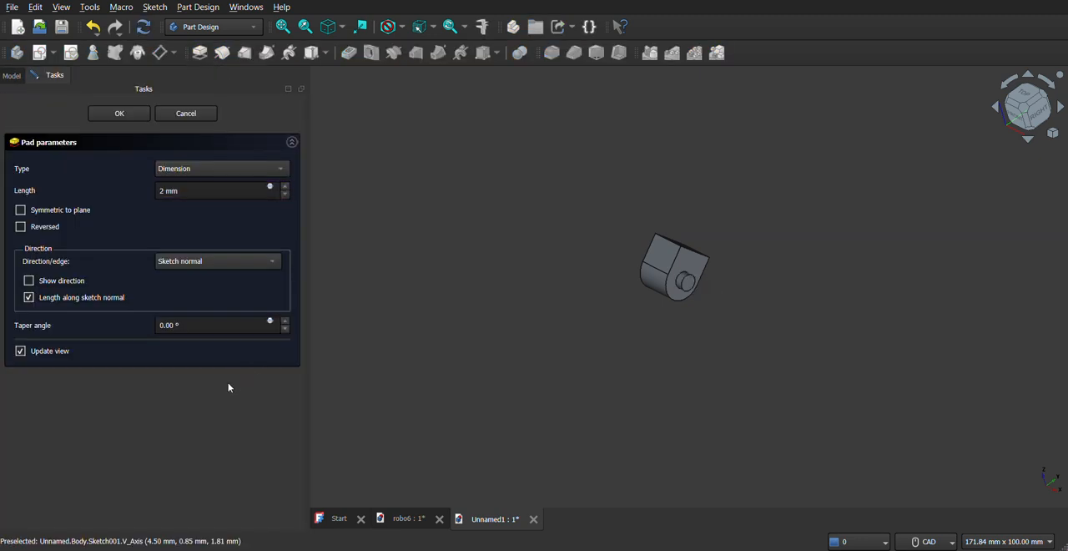
click(120, 113)
- Sketch a 4 mm diameter circle centred on the origin on the opposite flat side face
middle_drag(643, 276, 704, 306)
click(648, 268)
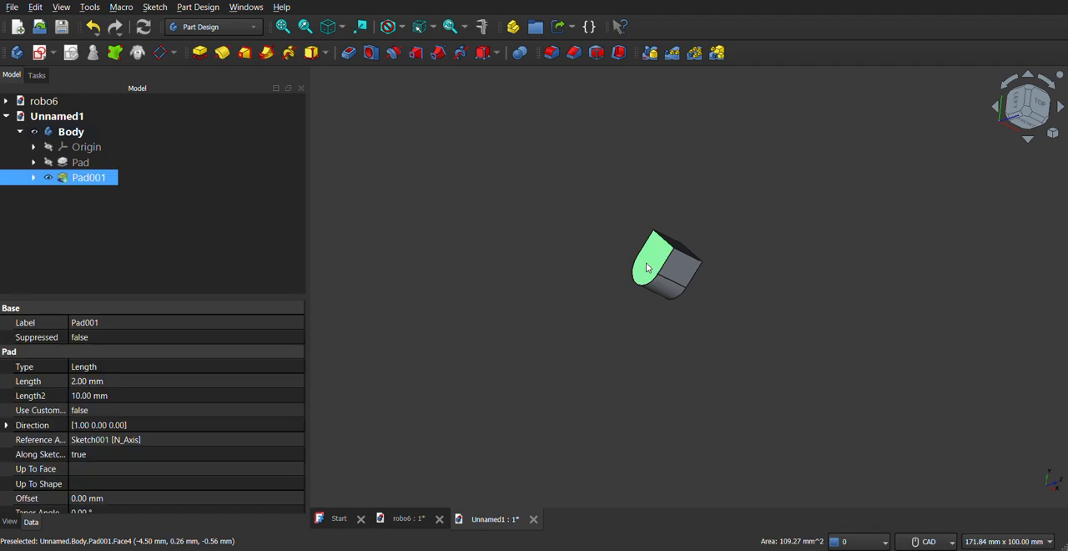
click(54, 54)
click(66, 78)
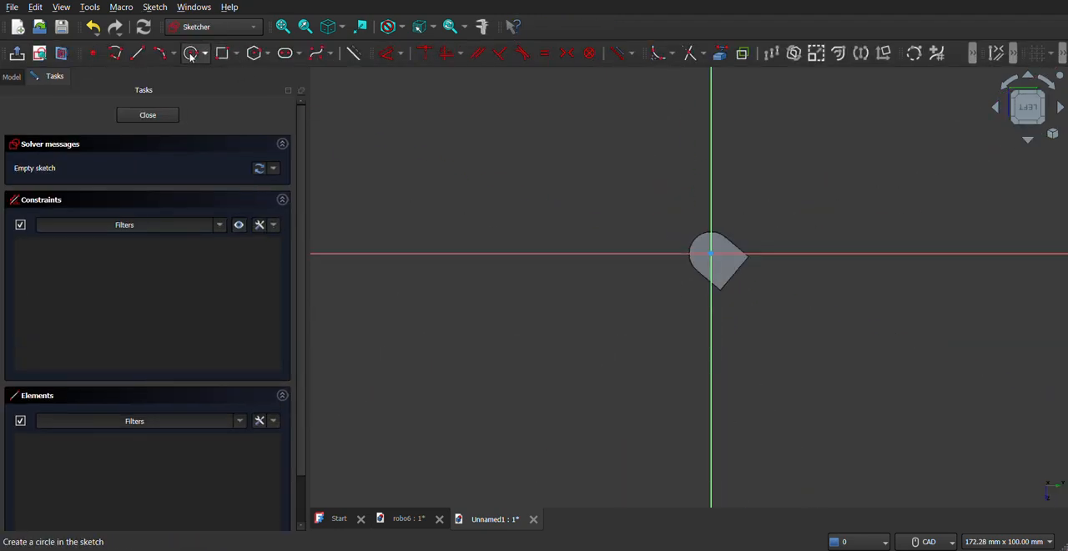
click(191, 55)
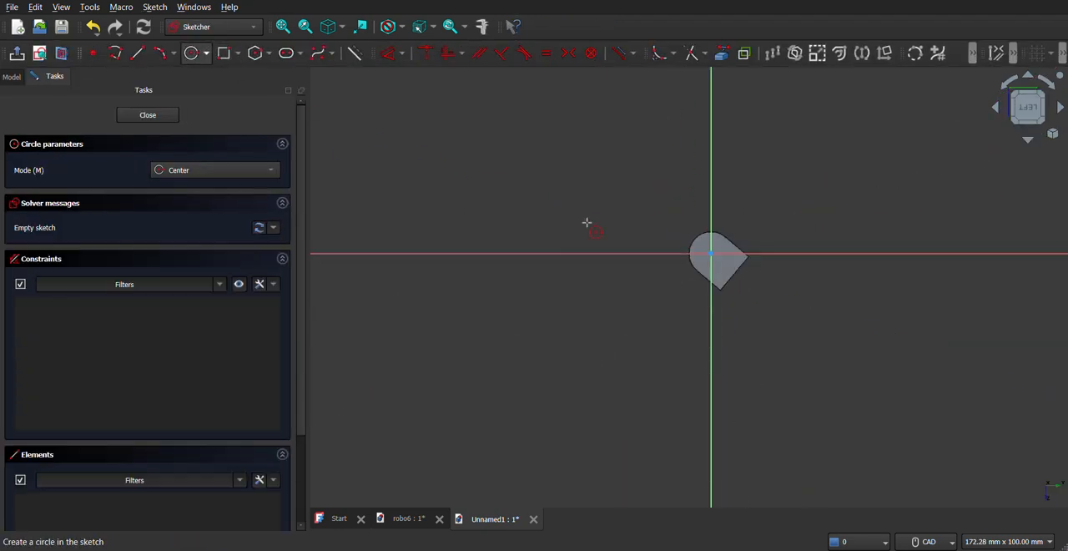
click(711, 251)
text(4)
key(Return)
click(130, 118)
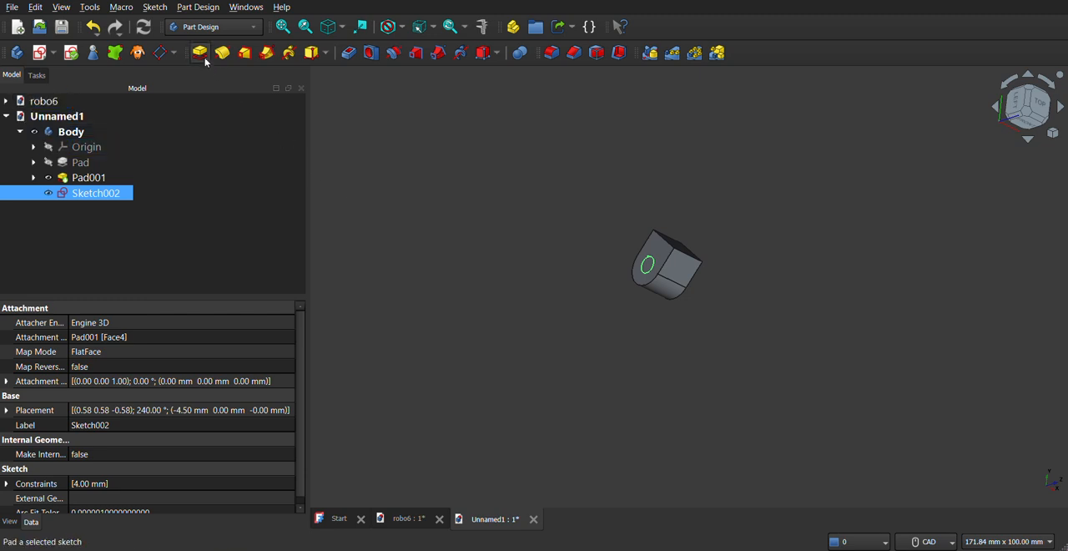
- Pad the circle on the opposite side face 2 mm outward to form the second pin
click(201, 52)
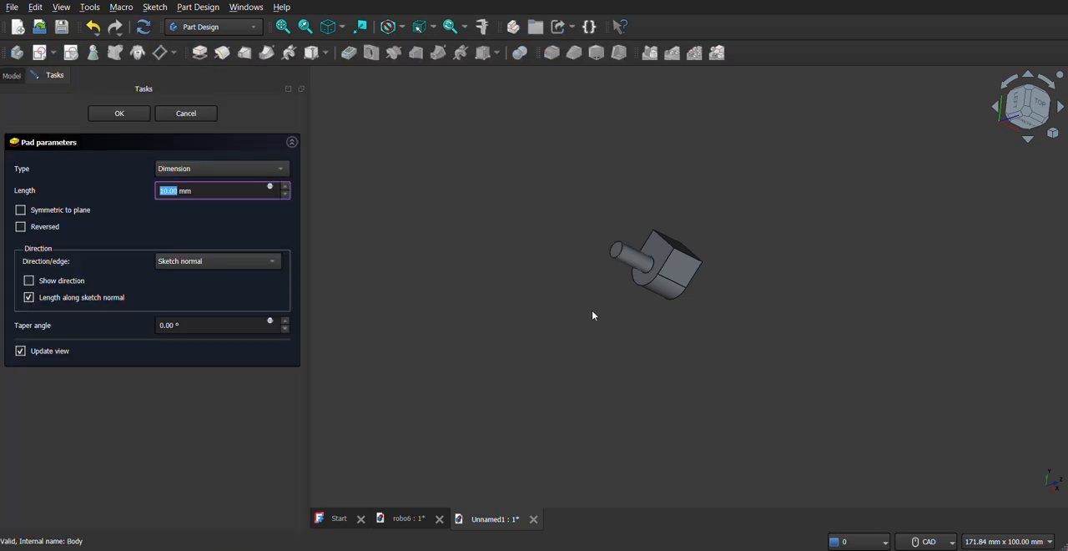
text(2)
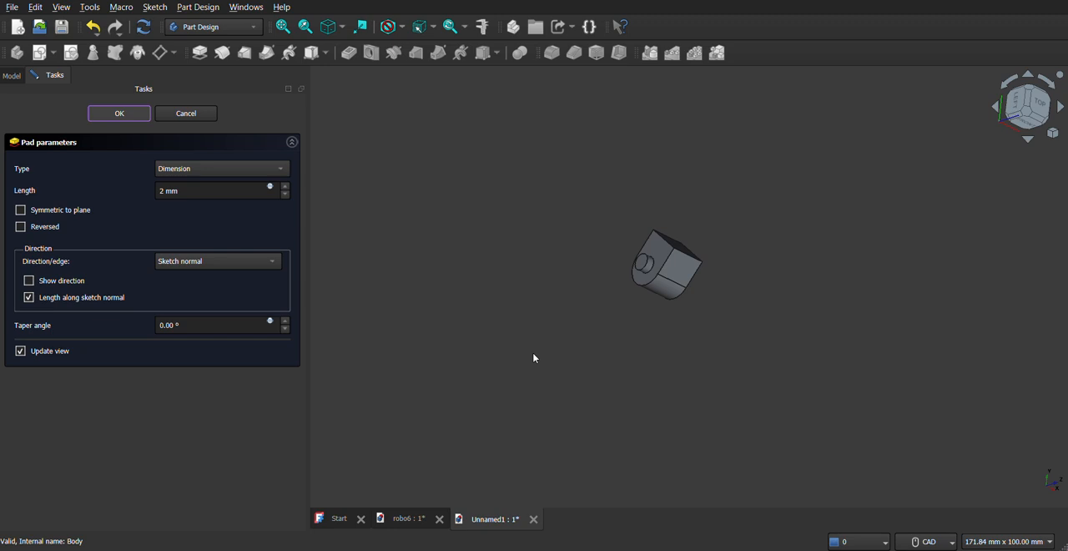
middle_drag(669, 314, 560, 282)
middle_drag(721, 387, 785, 369)
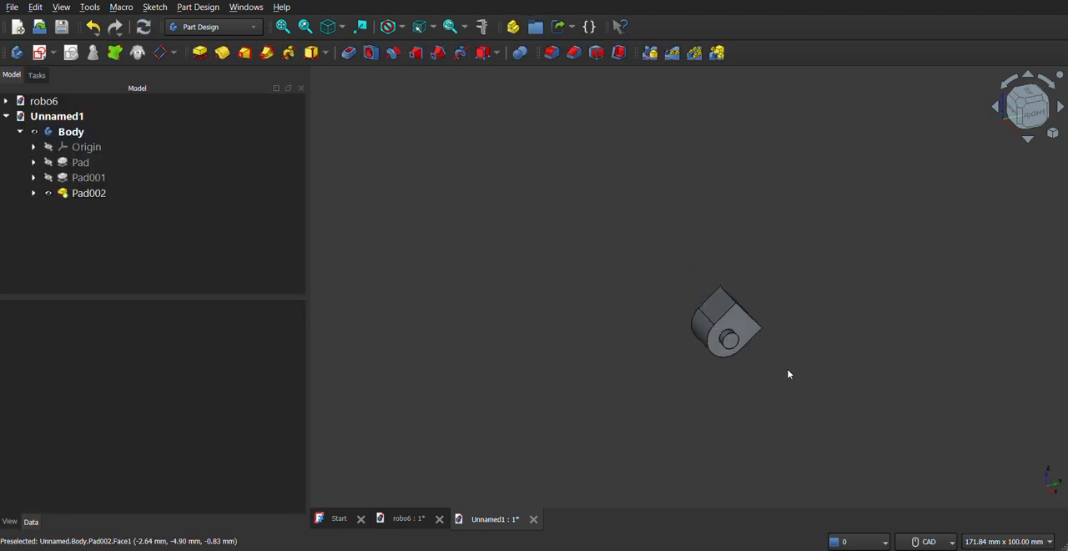
- Create a new sketch on the YZ plane and reference the body's slanted straight end edge as external geometry
click(1031, 110)
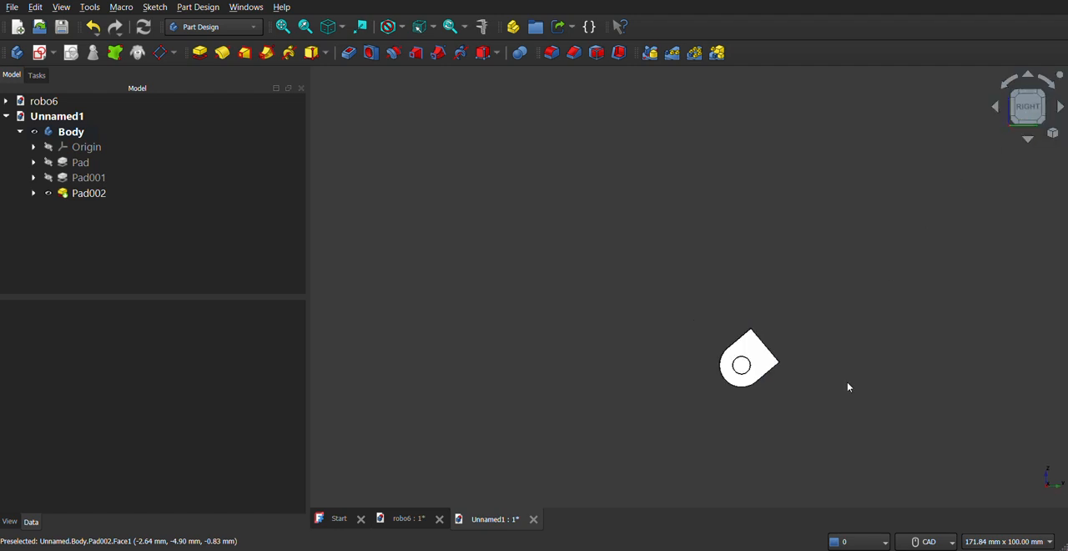
middle_drag(715, 410, 637, 356)
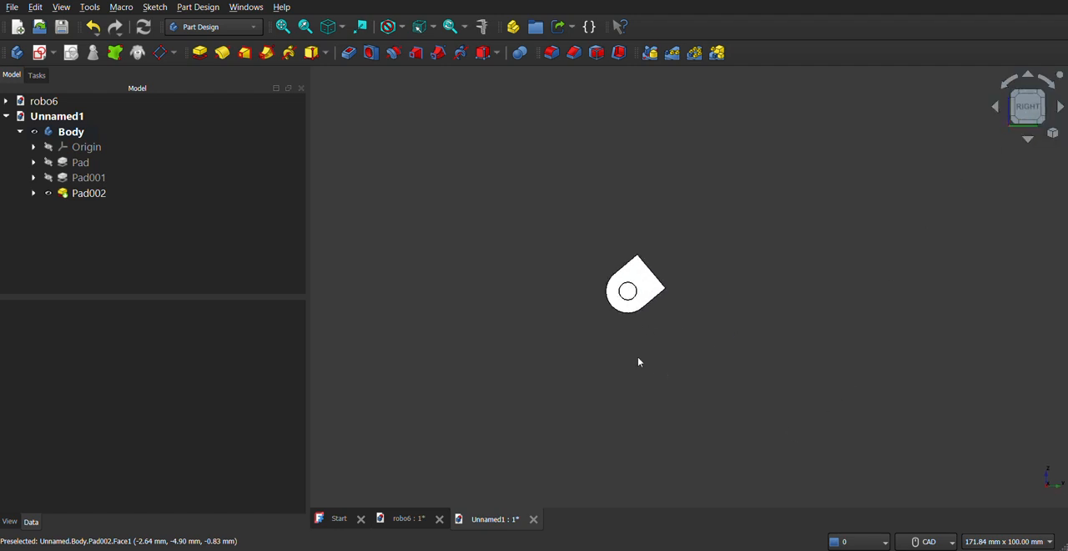
click(39, 52)
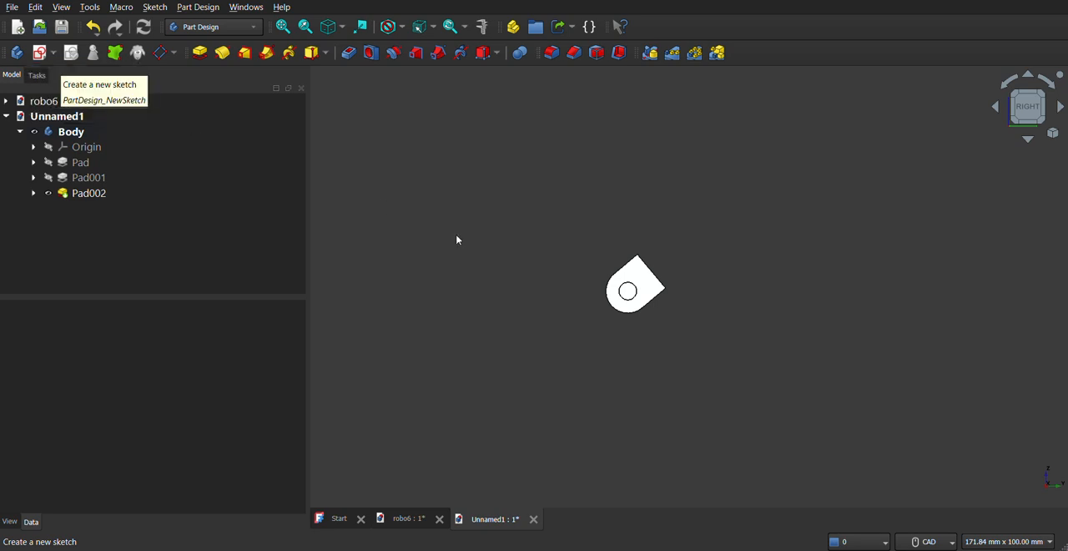
middle_drag(406, 317, 522, 175)
click(539, 172)
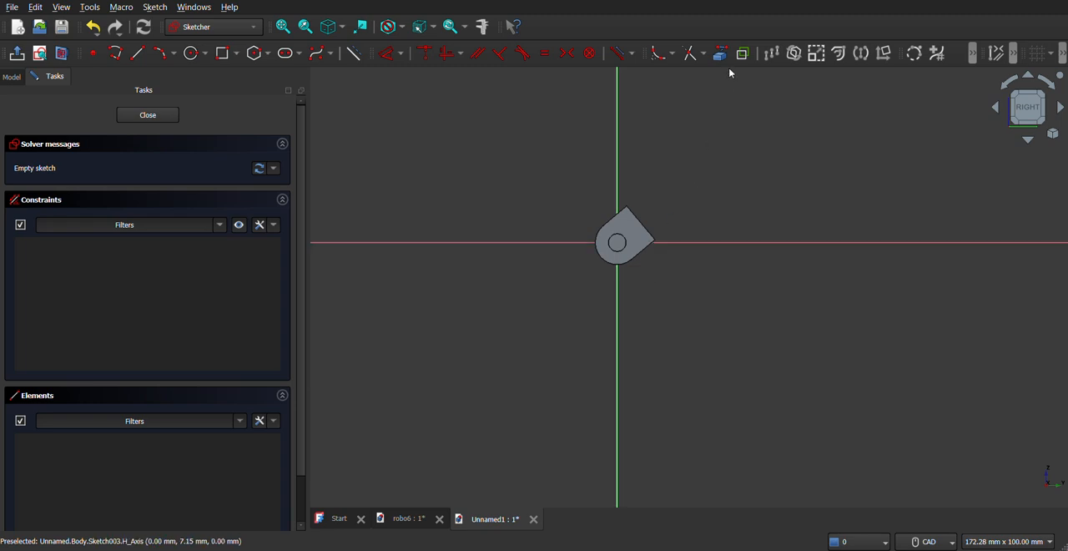
click(723, 54)
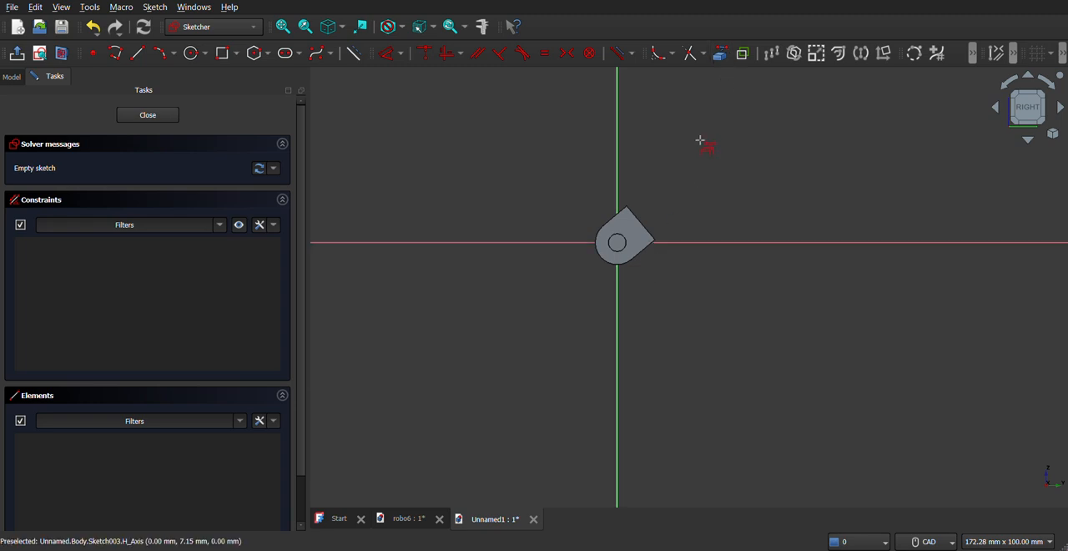
click(639, 217)
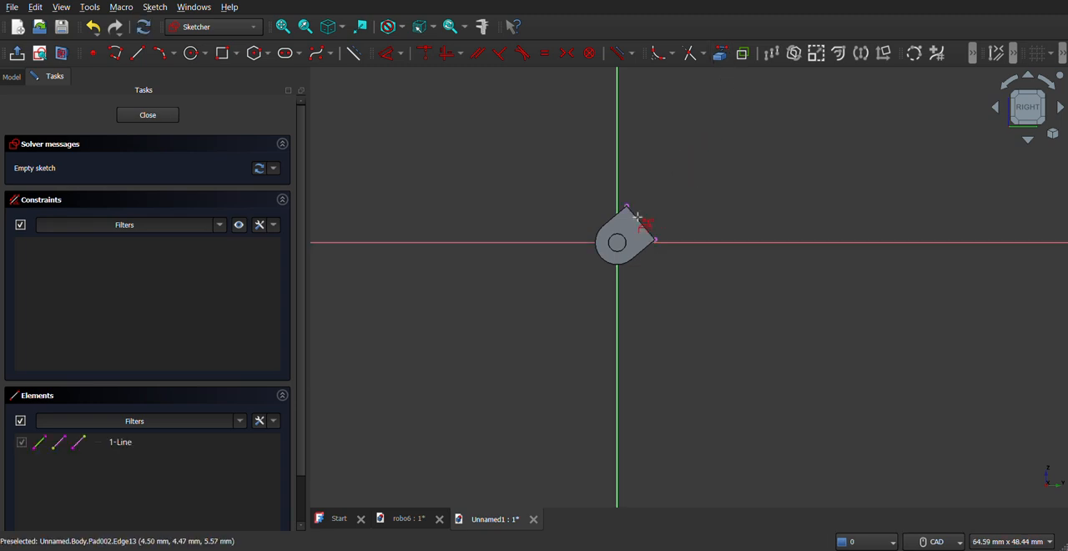
- Draw a closed four-line outline on the referenced end edge, about 10 mm long and extending about 3 mm outward
scroll(637, 276, up, 5)
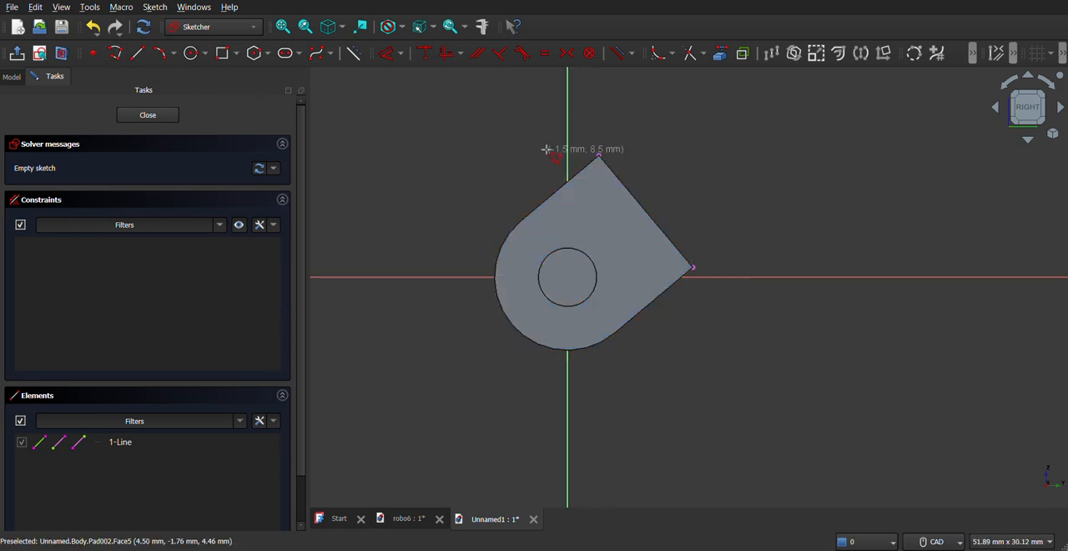
click(598, 155)
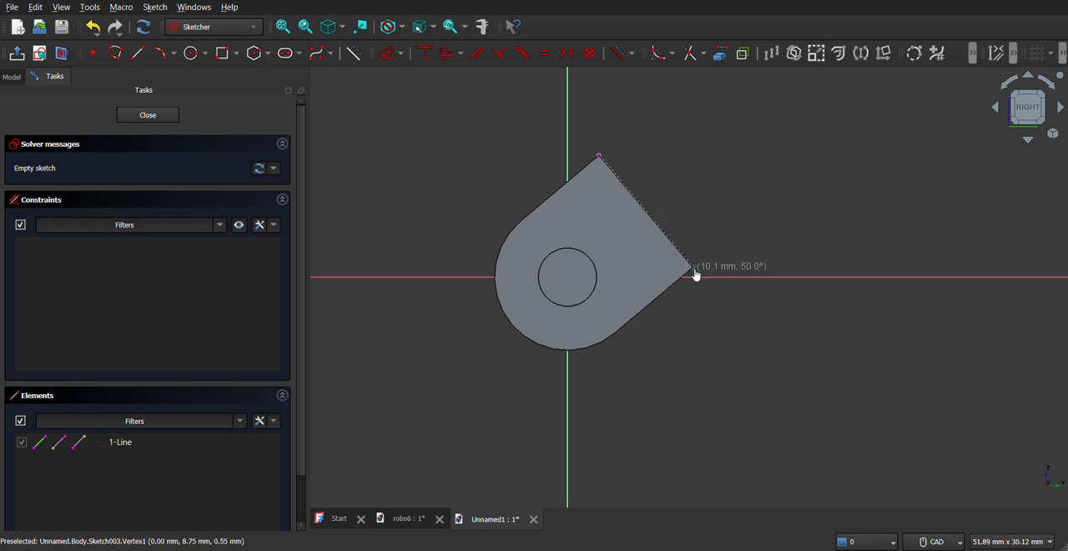
click(693, 269)
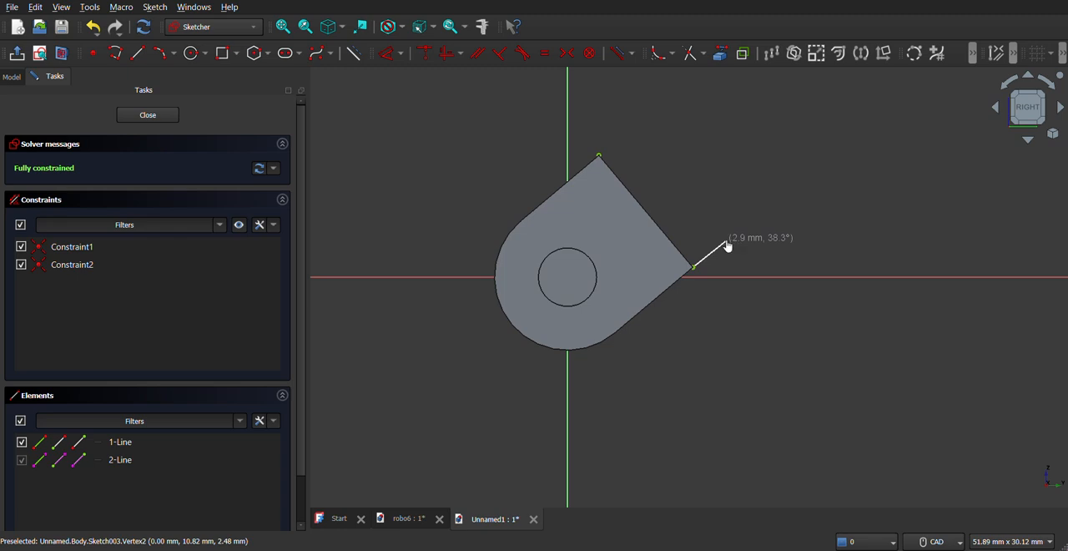
click(726, 240)
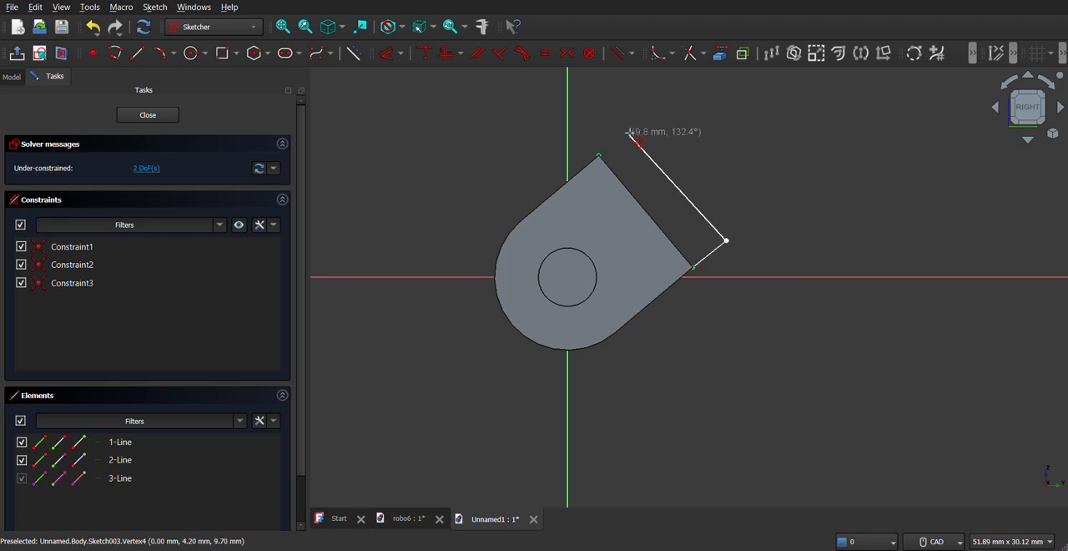
click(629, 133)
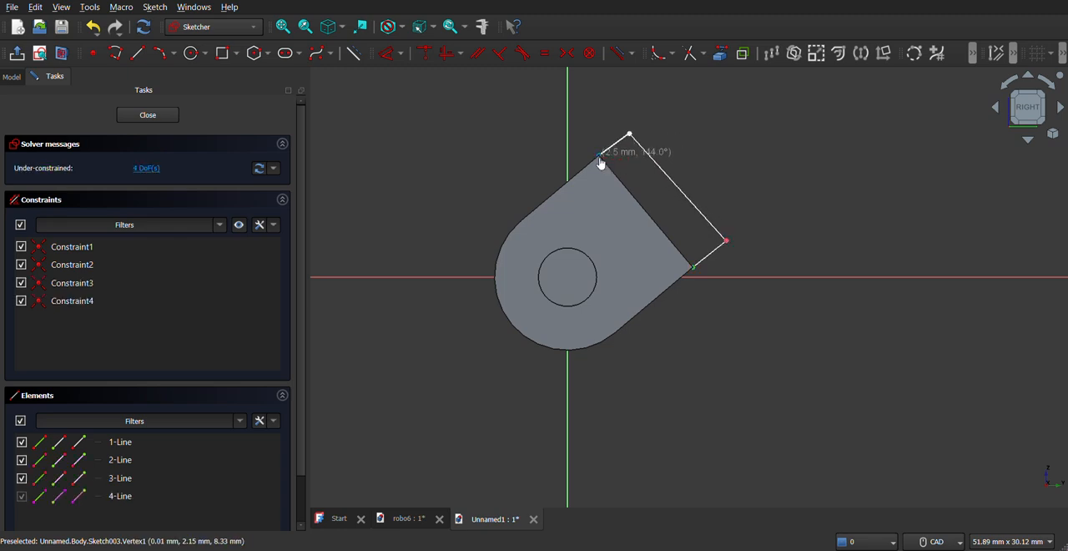
click(600, 157)
key(Escape)
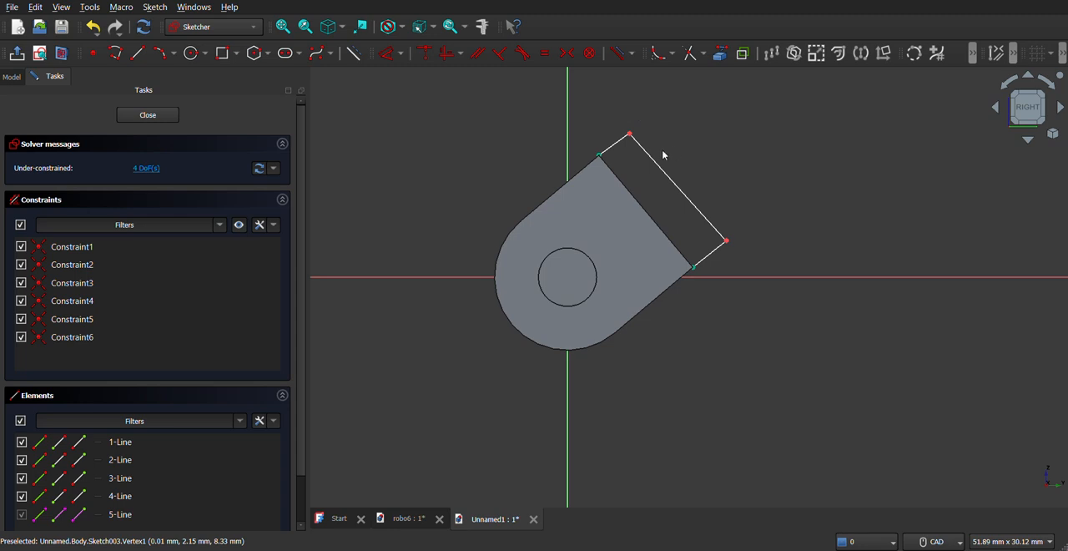
- Constrain the outline's long outer line perpendicular to both short side lines
click(499, 53)
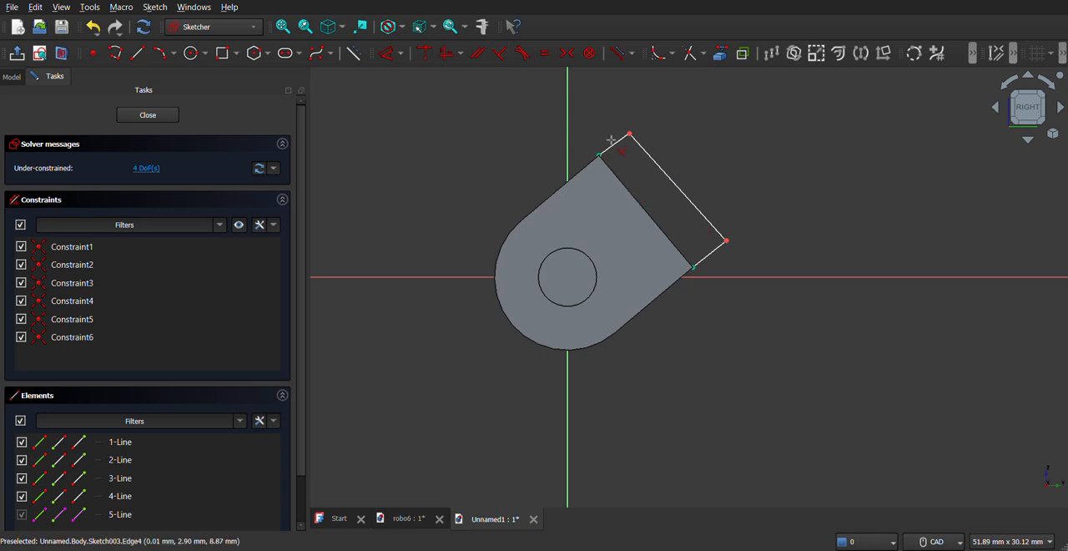
click(636, 144)
click(641, 150)
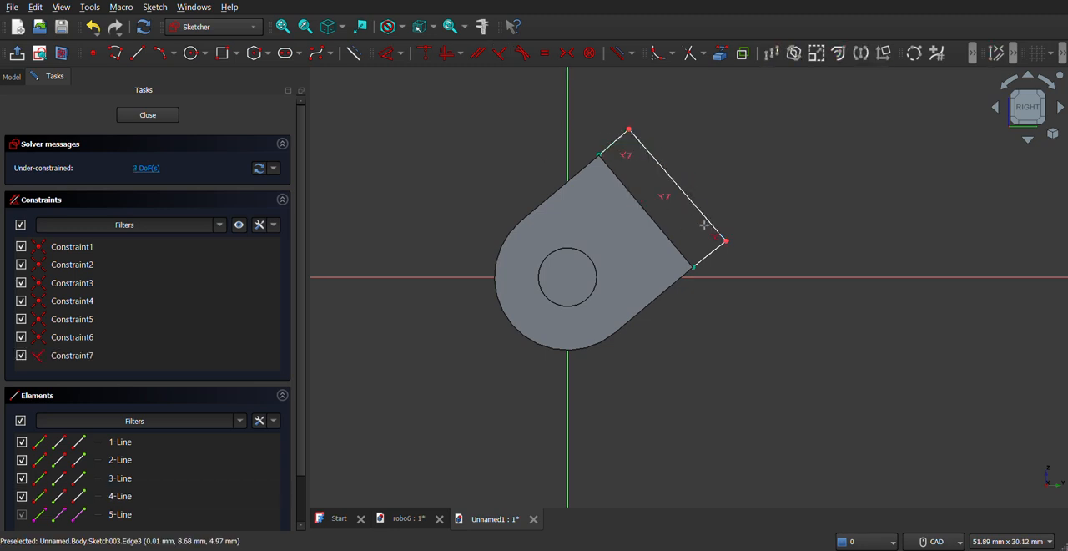
click(710, 226)
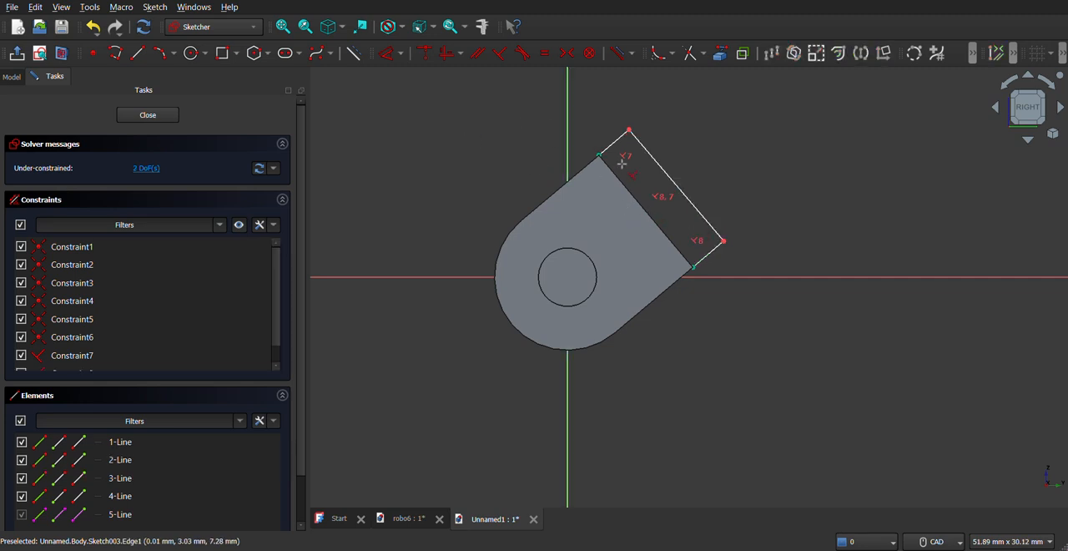
- Set the lengths of both short side lines of the outline to 3 mm and leave the sketch
click(401, 53)
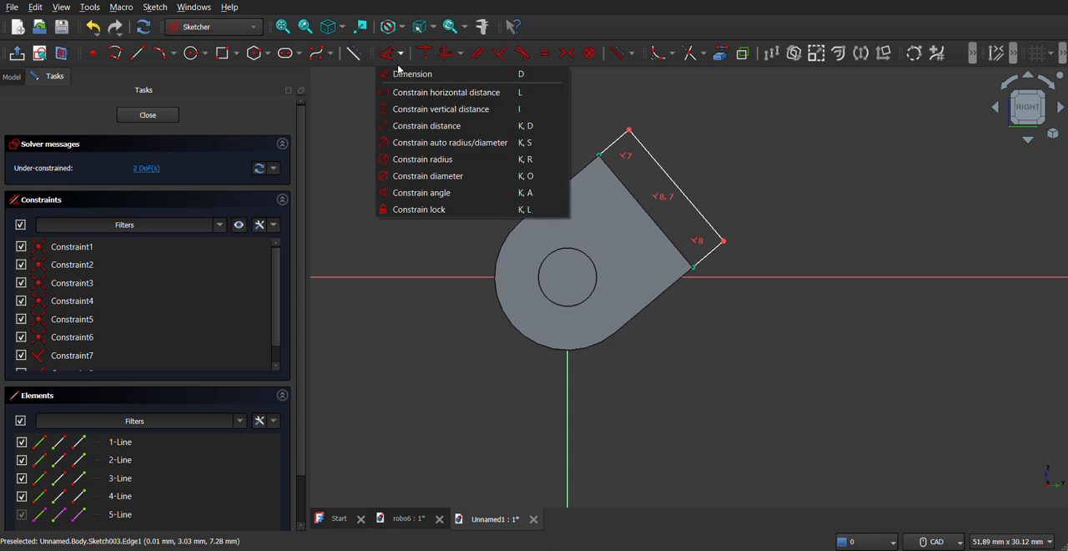
click(409, 72)
click(614, 143)
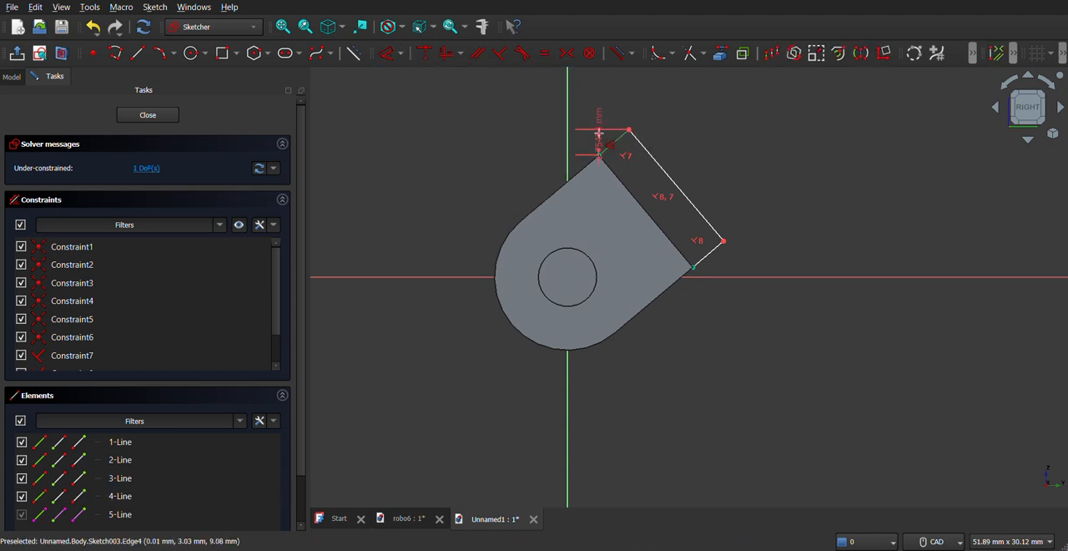
click(615, 137)
text(3)
key(Return)
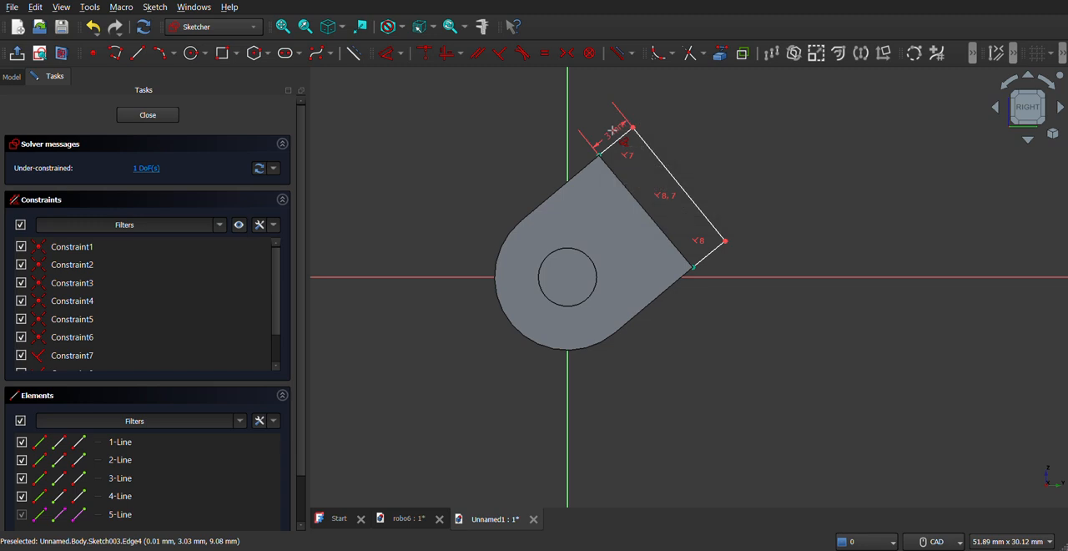
click(709, 255)
click(720, 264)
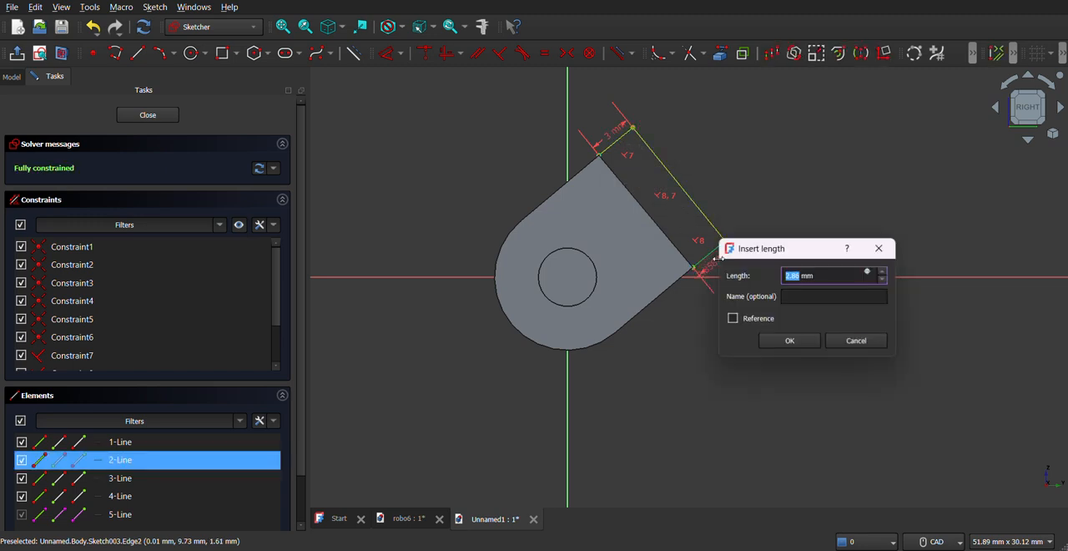
text(3)
key(Return)
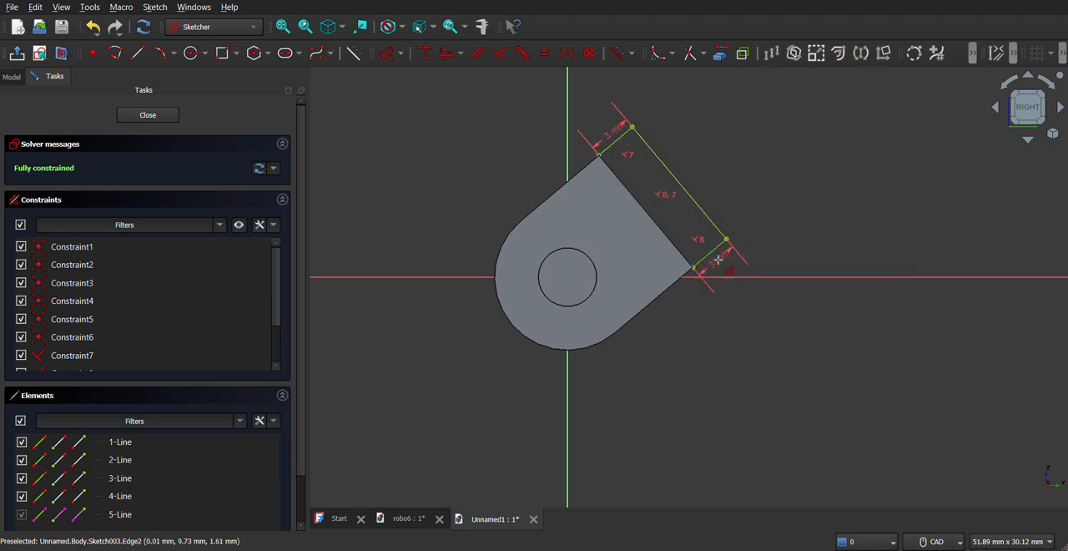
key(Escape)
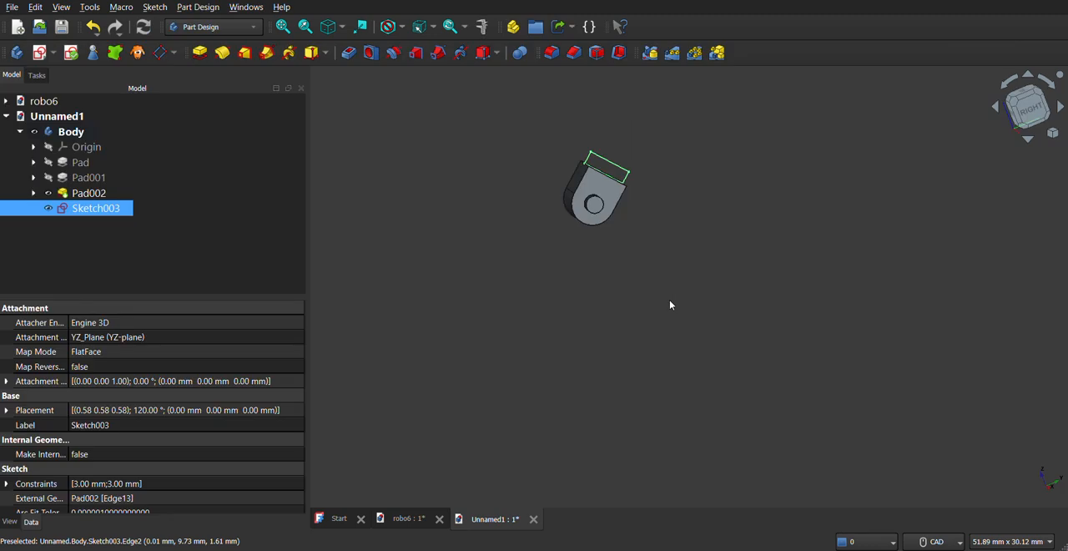
- Pad the end-edge outline 25 mm symmetrically to the sketch plane to form a wide plate
mouse_move(632, 265)
middle_down()
mouse_move(673, 286)
mouse_move(632, 290)
mouse_move(555, 268)
middle_up()
middle_drag(723, 271, 568, 321)
click(200, 52)
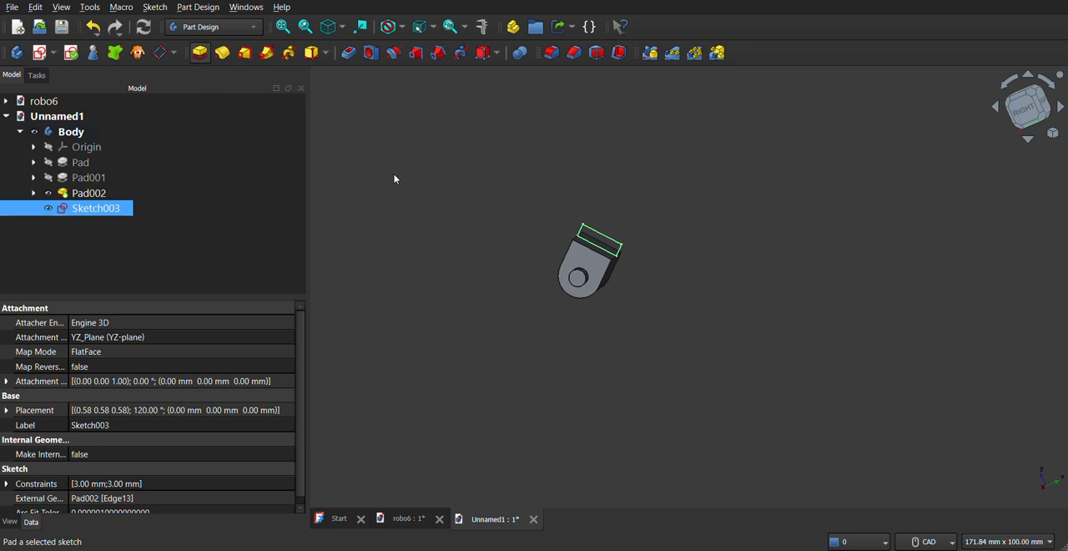
click(35, 212)
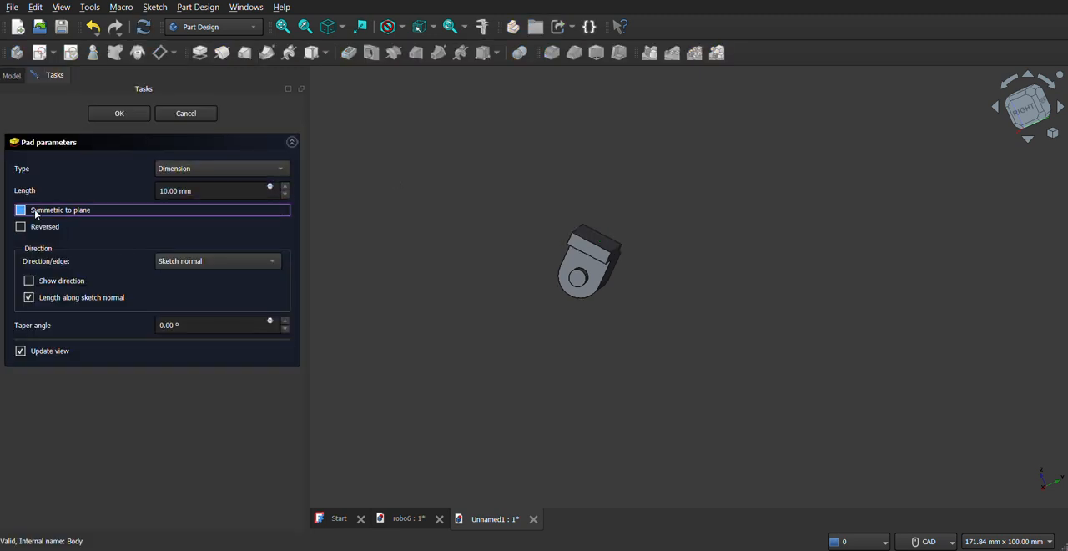
click(205, 189)
key(ctrl+a)
text(25)
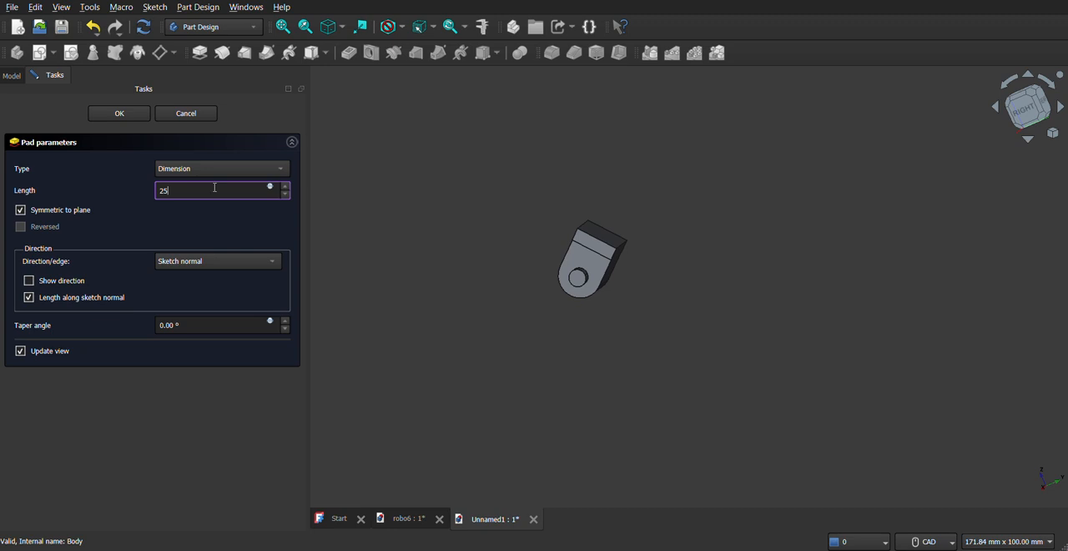
click(395, 385)
middle_drag(644, 288, 758, 310)
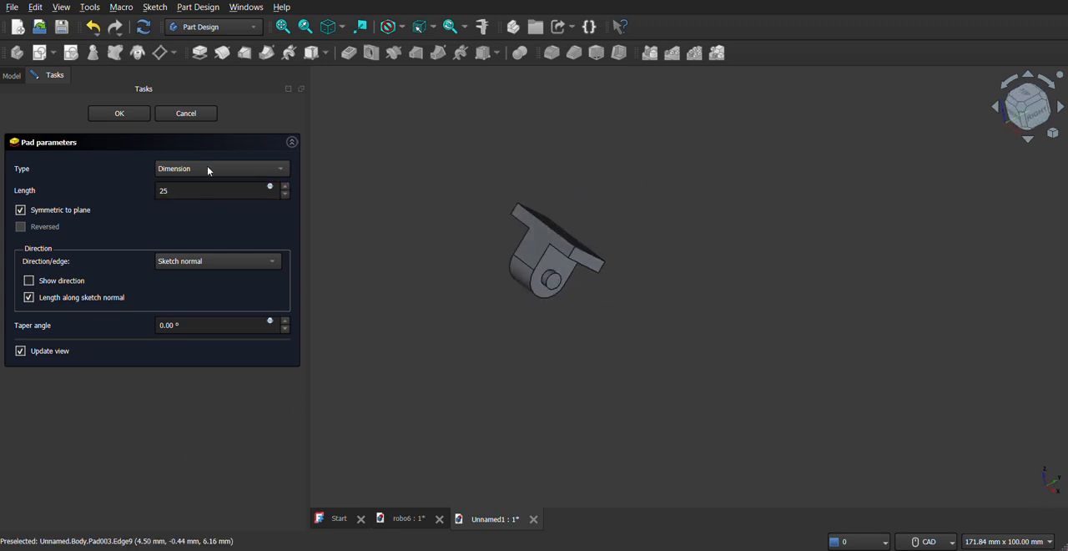
click(106, 118)
- Create a sketch on the plate's narrow end face and reference its long outer edge and upper short edge as external geometry
middle_drag(553, 309, 618, 294)
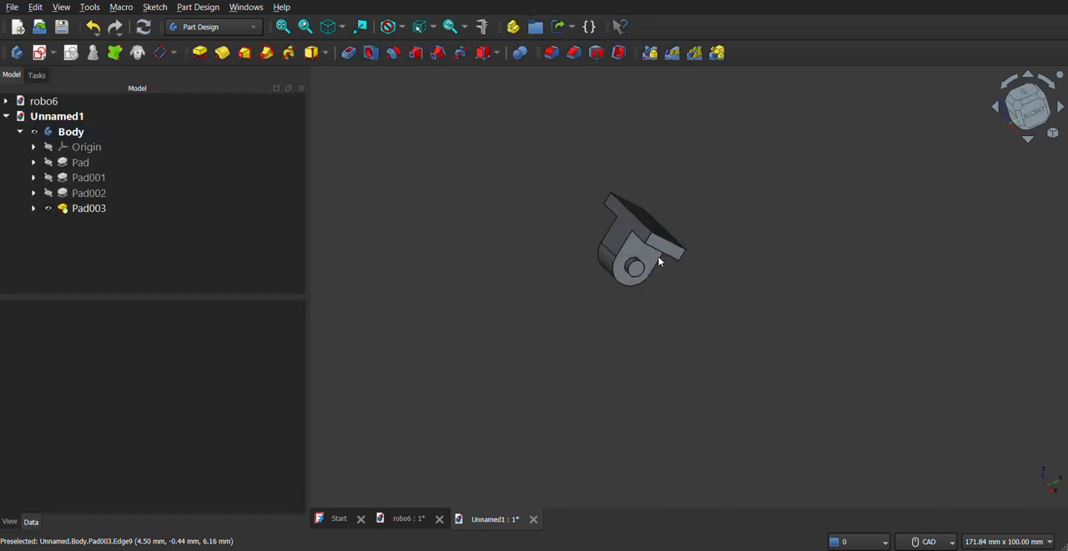
click(663, 245)
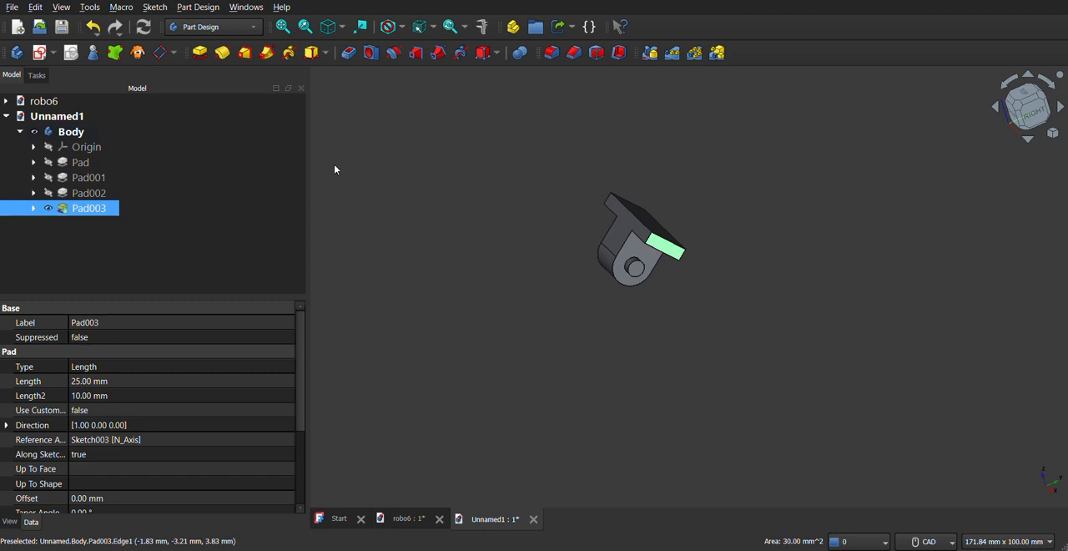
click(52, 52)
click(83, 74)
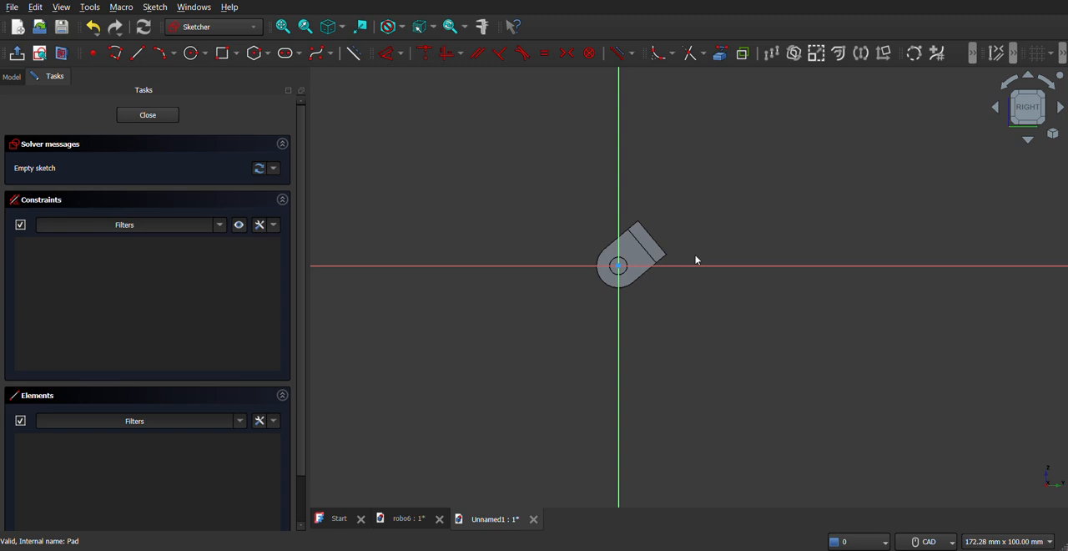
scroll(696, 255, up, 2)
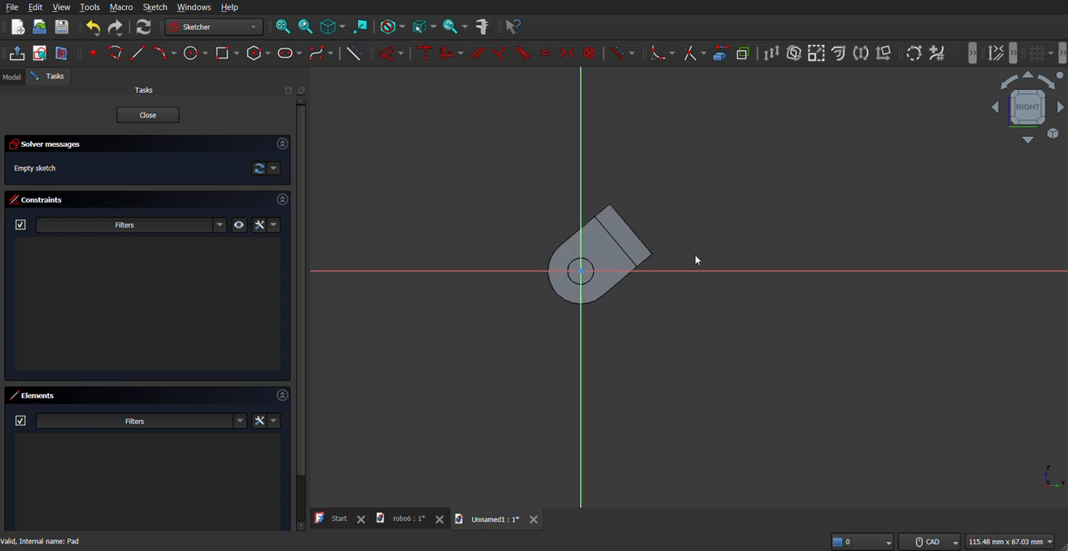
scroll(695, 254, up, 2)
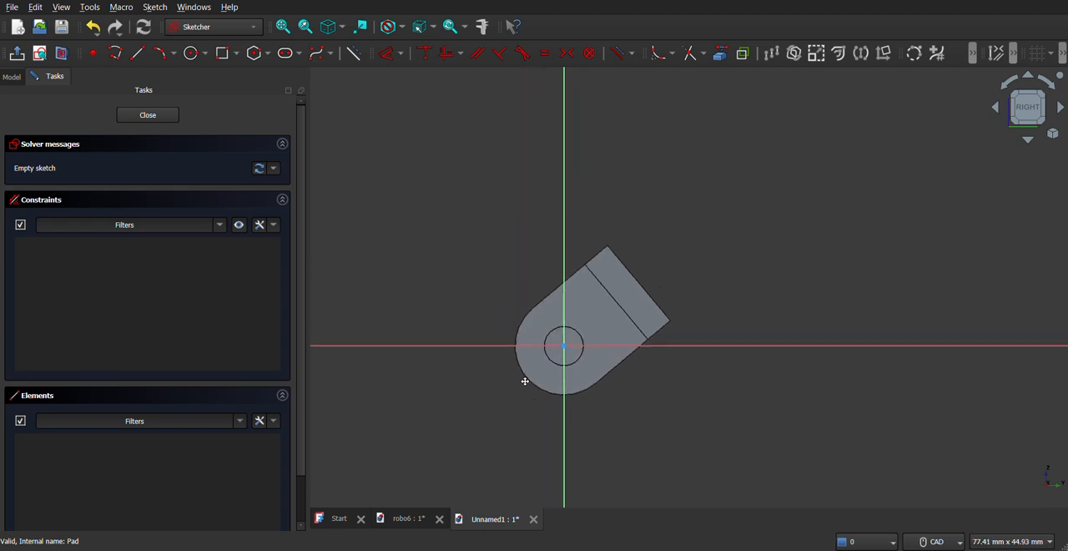
click(718, 60)
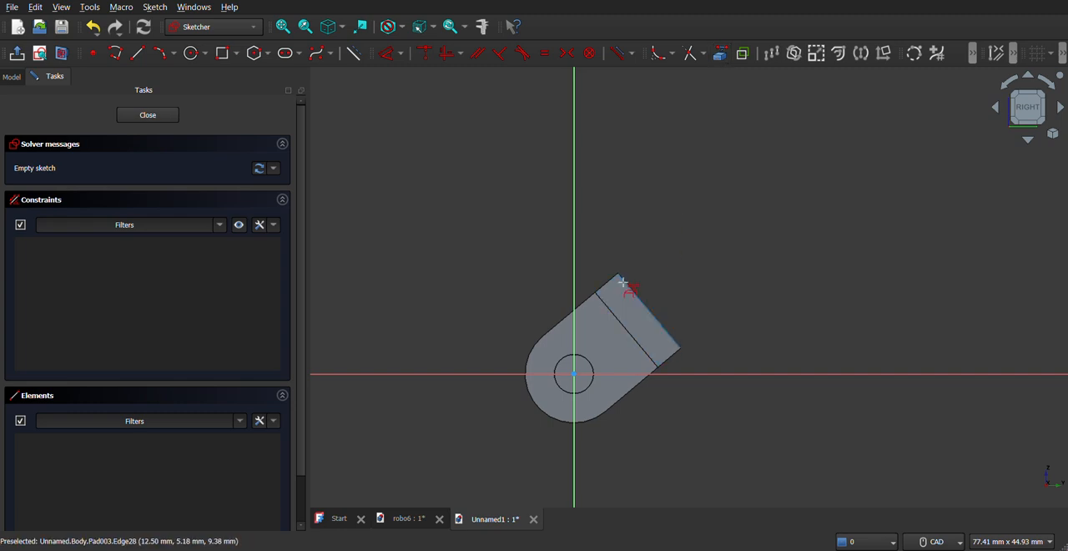
click(623, 283)
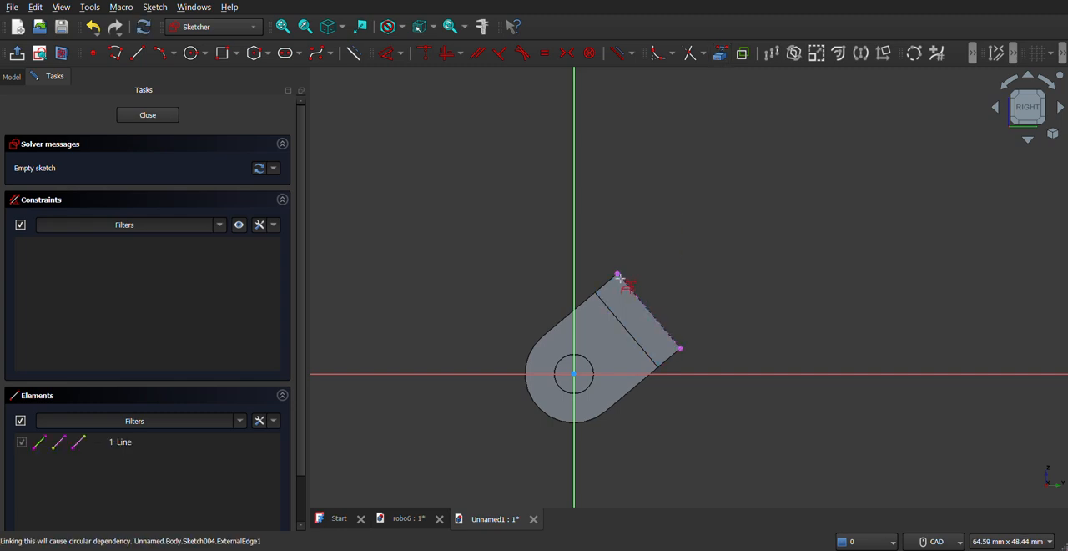
click(609, 290)
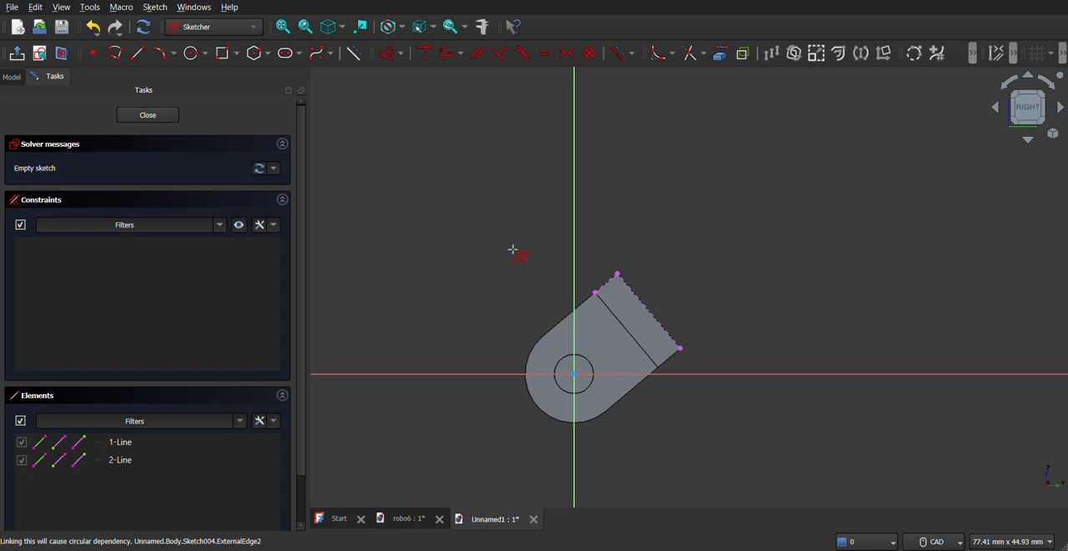
- Draw a closed four-line outline from the plate's outer edge, with long sides about 20 mm and a far end about 9 mm wide
click(619, 274)
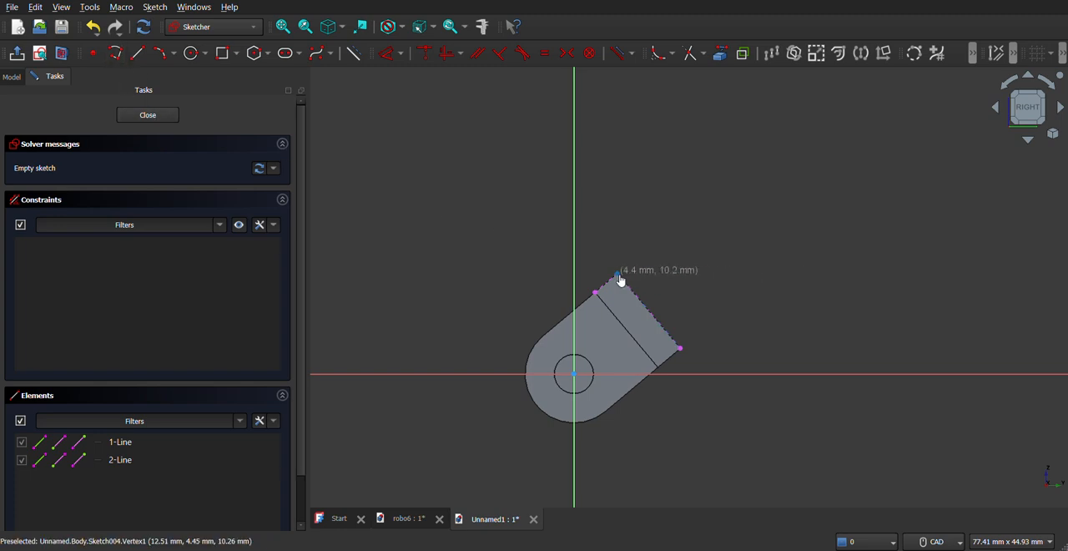
click(715, 121)
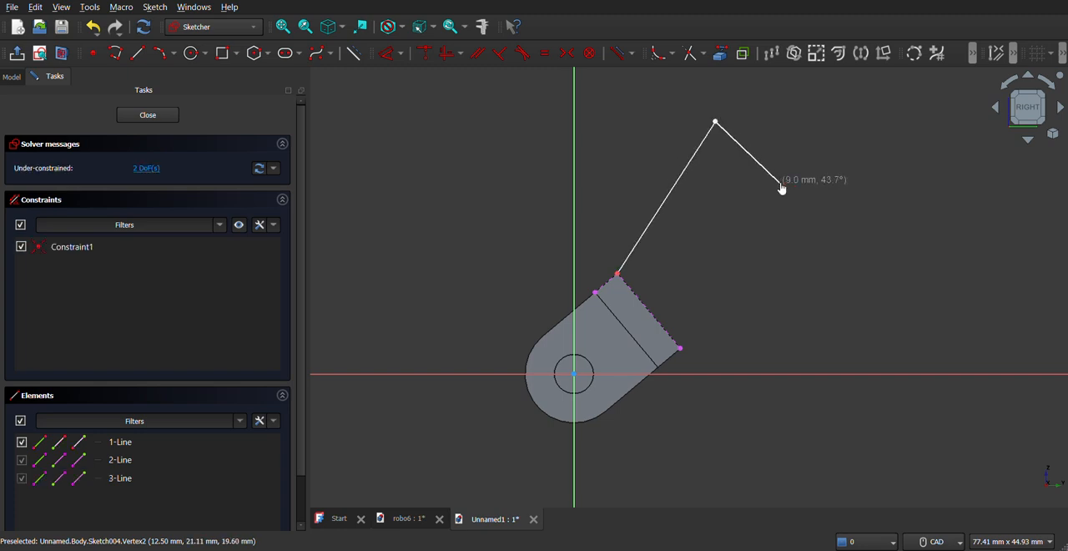
click(780, 182)
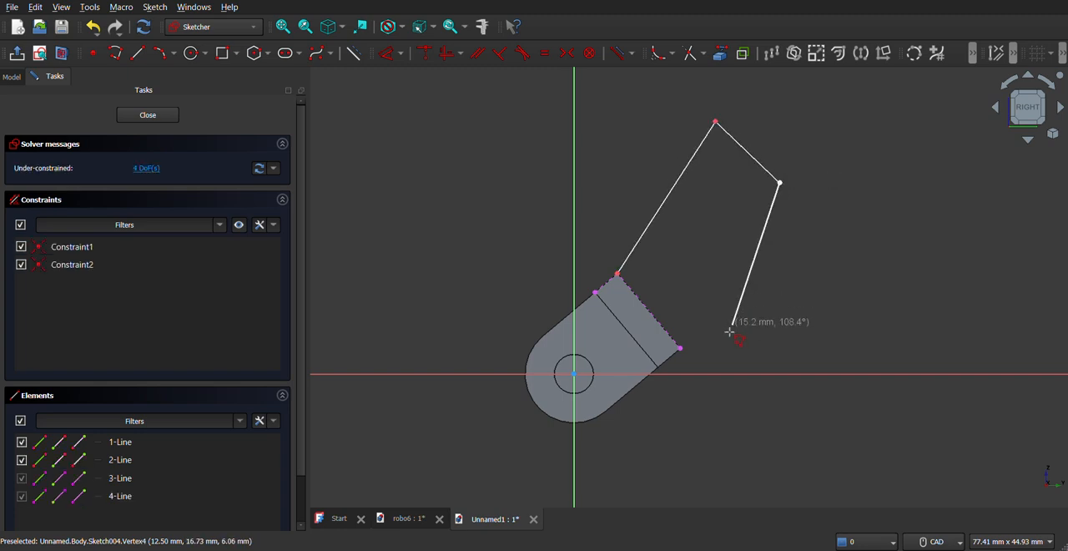
click(682, 350)
click(616, 272)
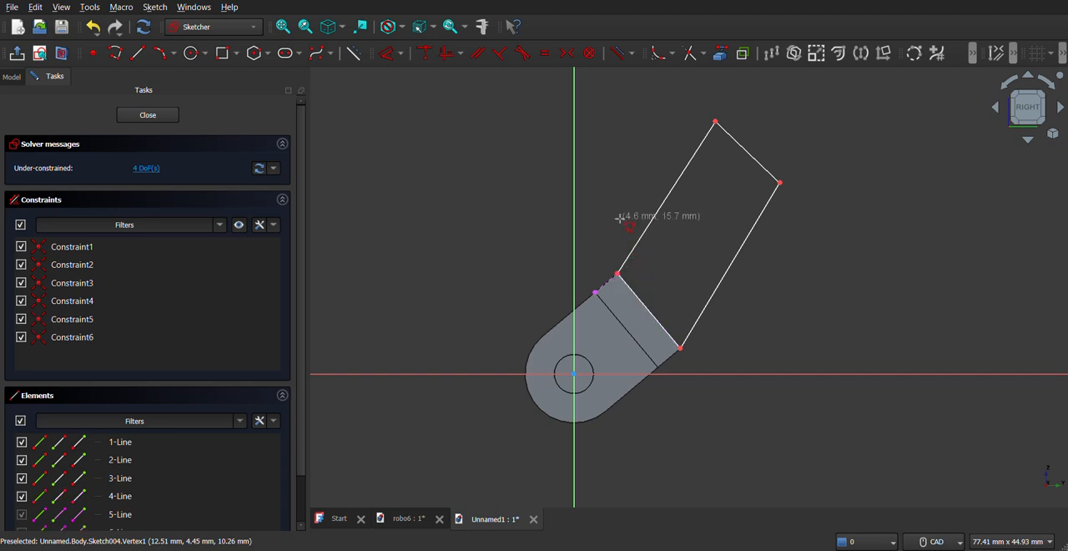
- Set the outline's far end line to 10 mm and its lower long side to 20 mm
click(387, 53)
click(731, 137)
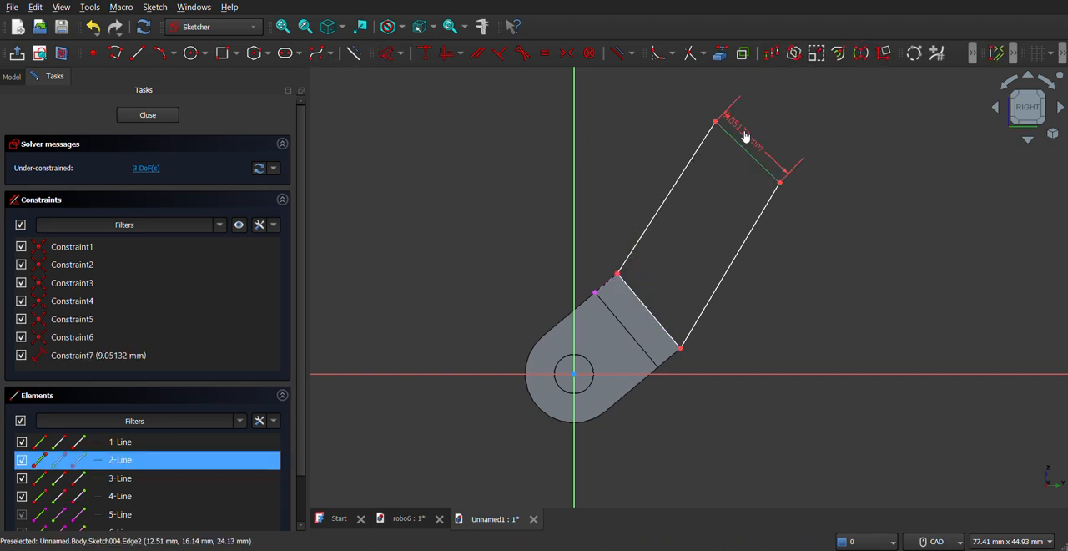
text(10)
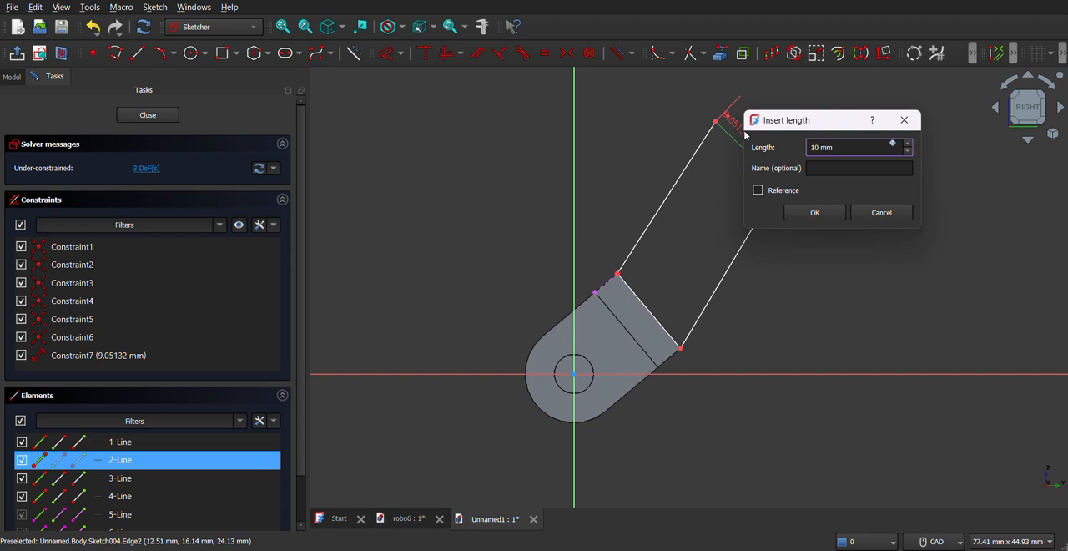
key(Return)
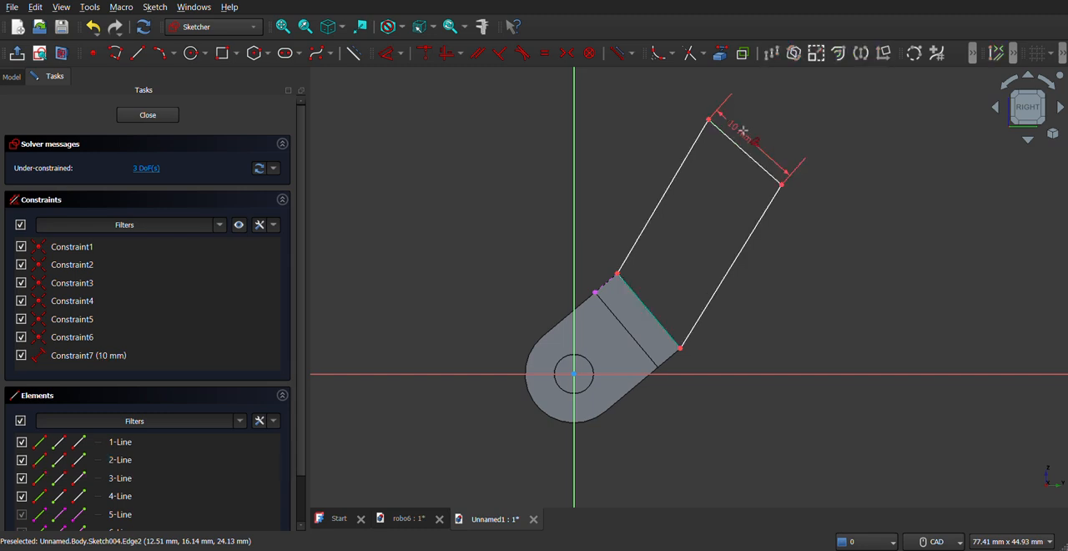
click(741, 256)
text(20)
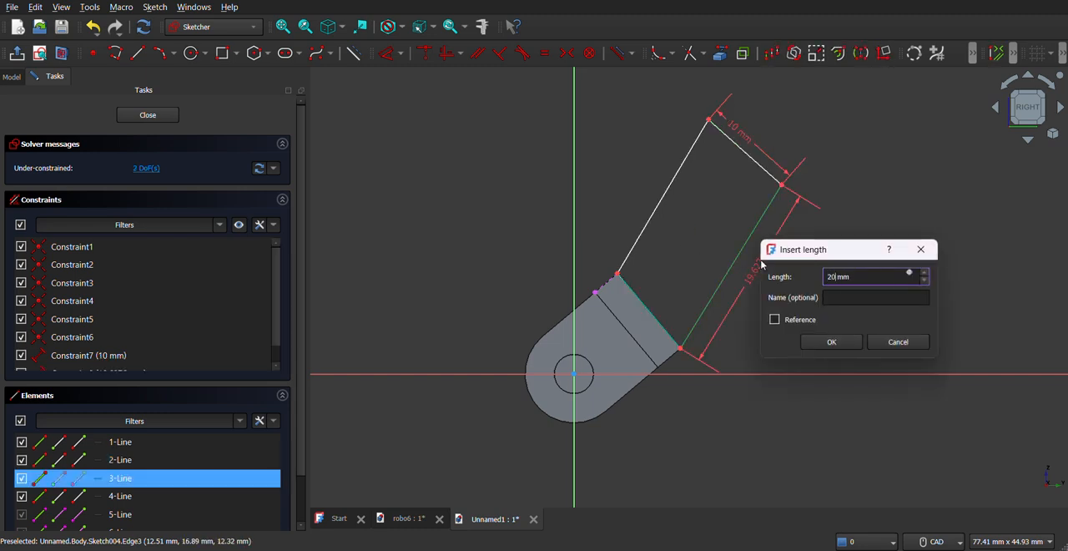
key(Return)
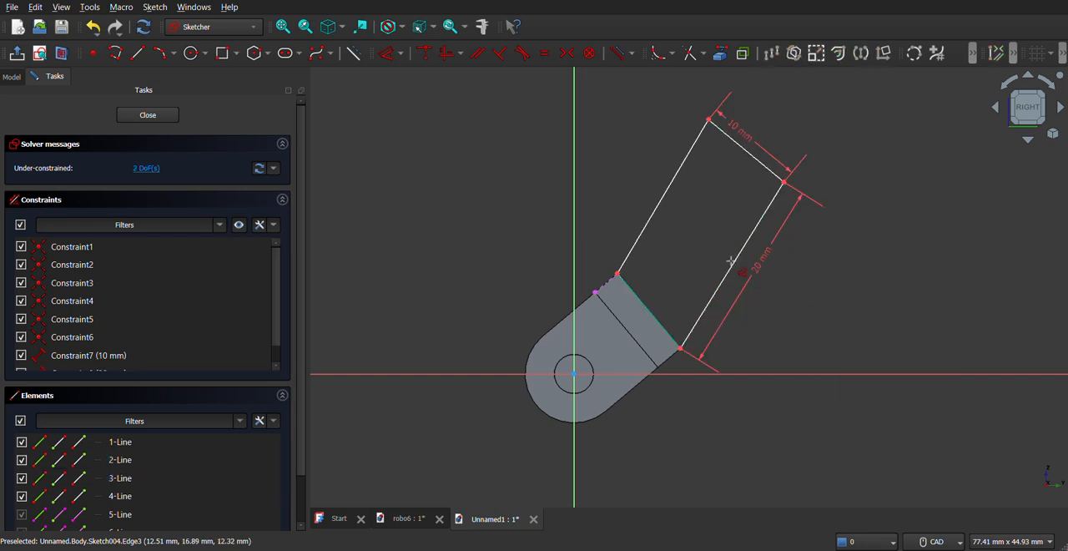
- Set the angle between the outline's upper long side and the referenced short plate edge to 160°
click(640, 241)
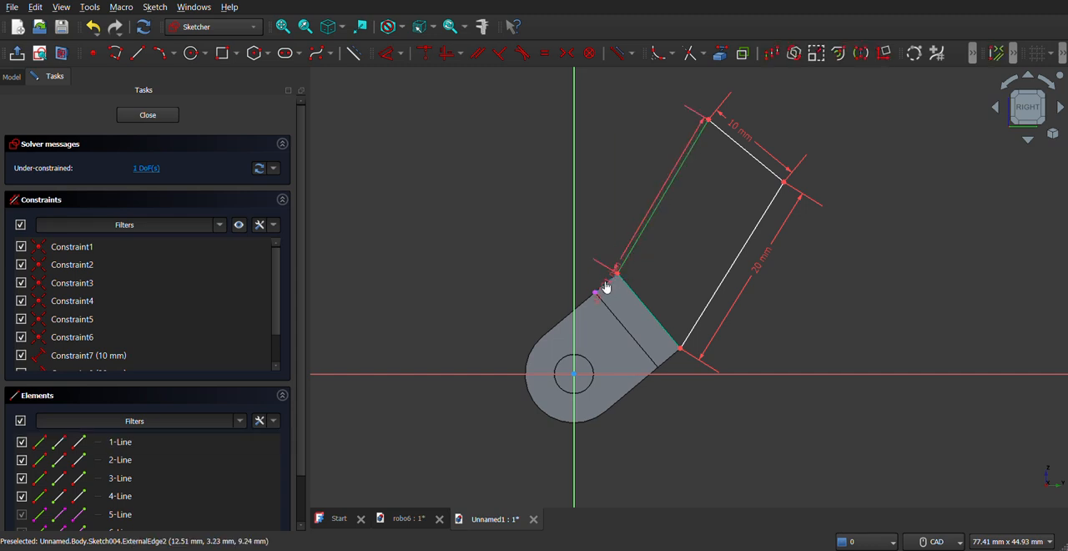
click(606, 286)
click(606, 268)
text(160)
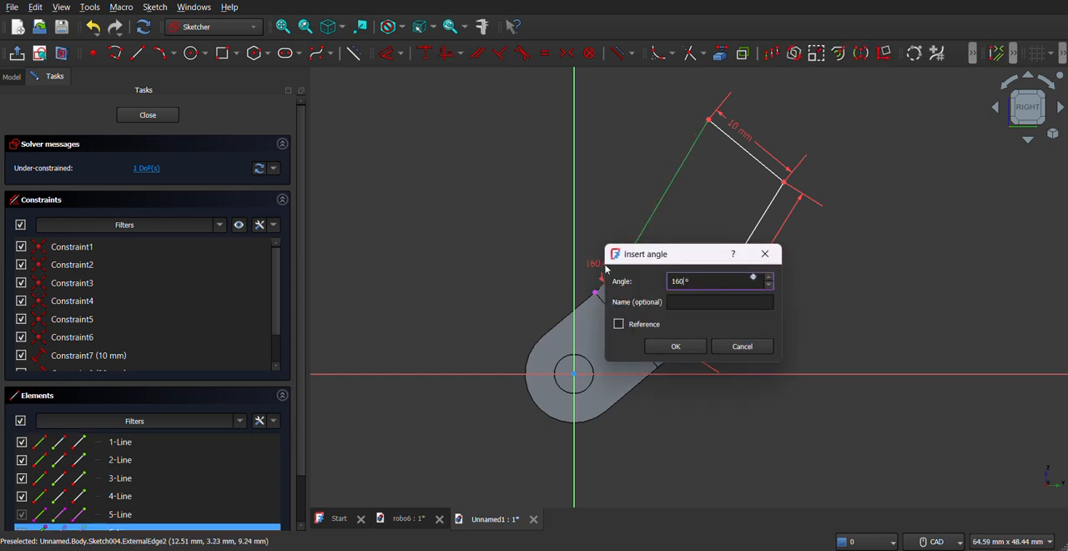
key(Return)
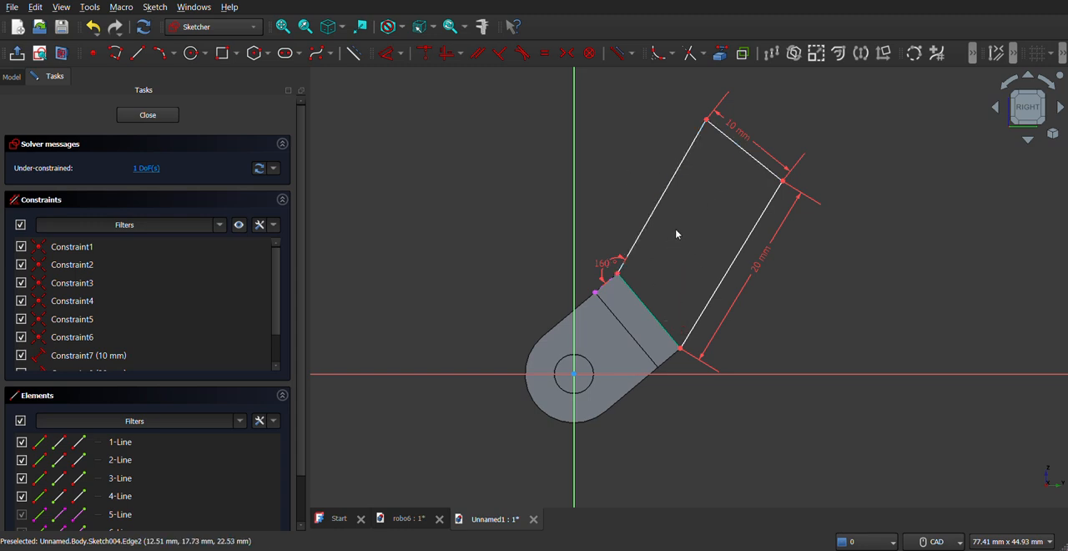
- Convert the outline's 10 mm far end line to construction geometry
click(728, 144)
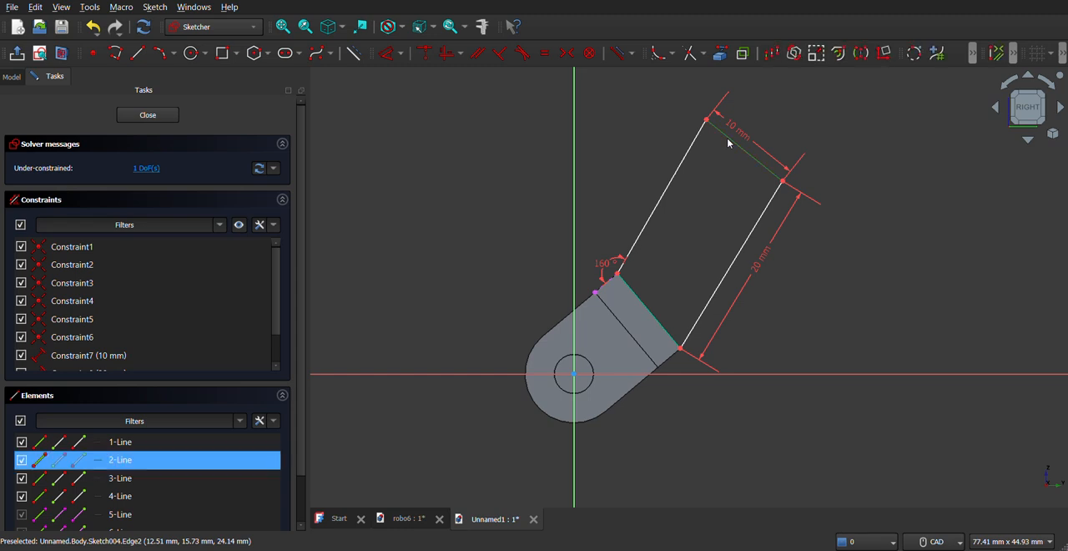
right_click(727, 144)
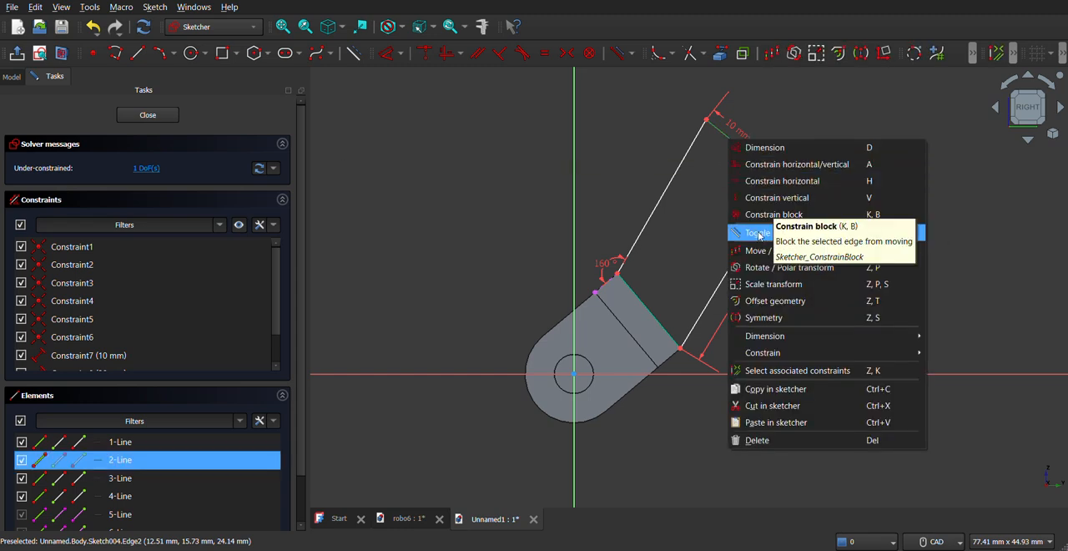
click(761, 236)
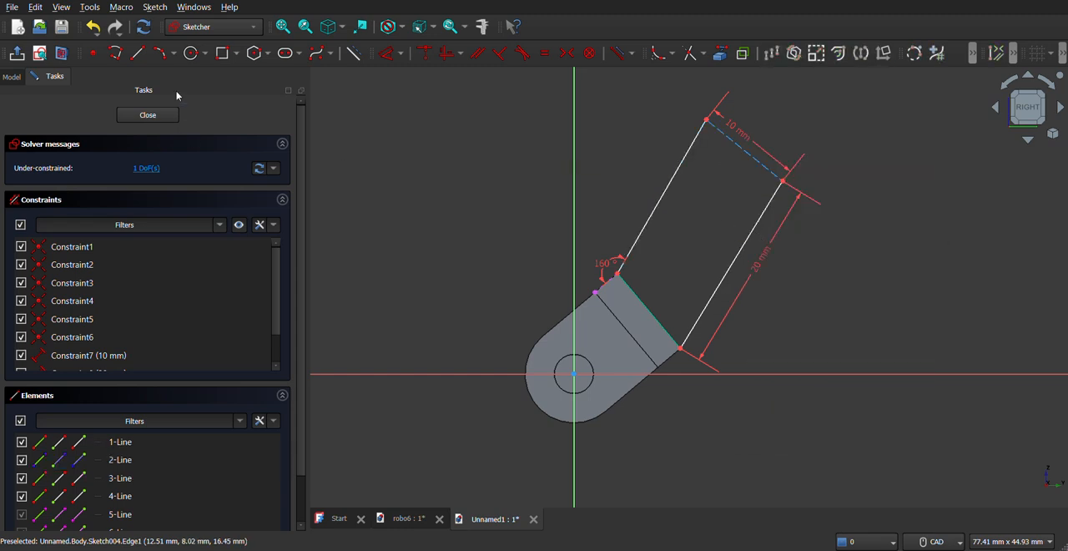
- Draw a three-point arc bulging outward between the two endpoints of the outline's far construction line
click(173, 55)
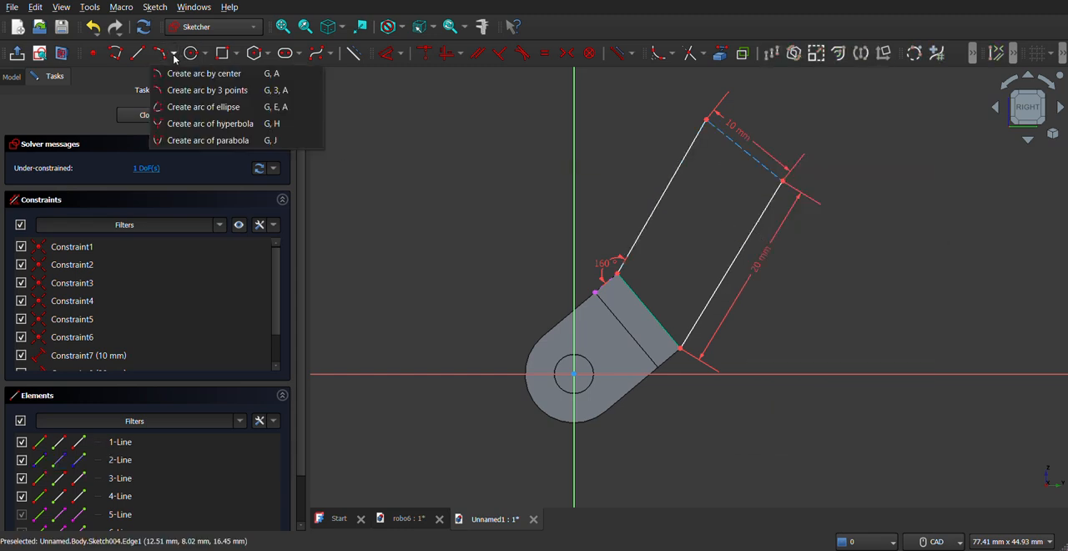
click(200, 90)
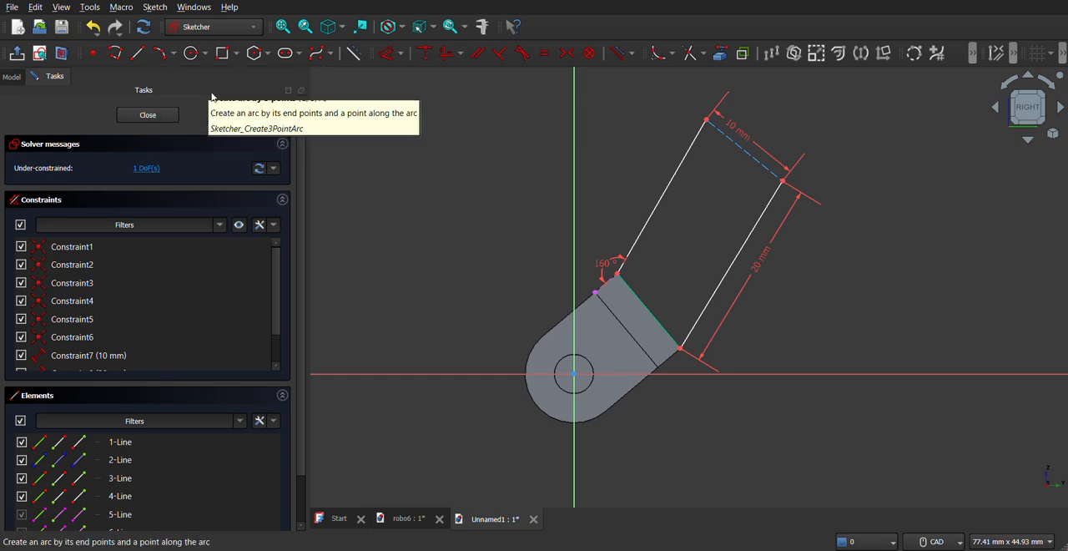
click(707, 120)
click(783, 181)
click(761, 104)
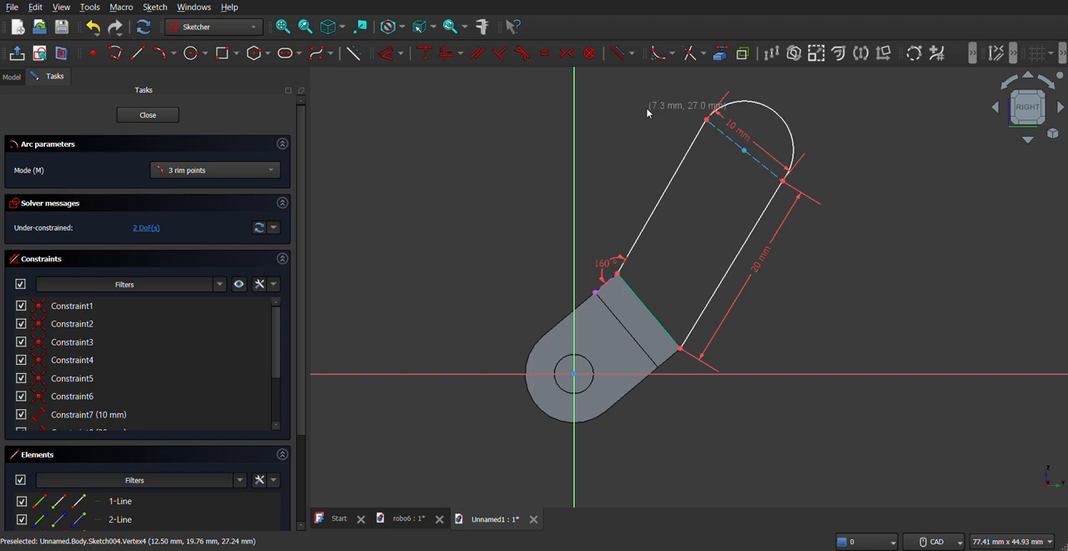
right_click(535, 165)
- Set the end arc's radius to 5 mm and finish editing the sketch
click(381, 61)
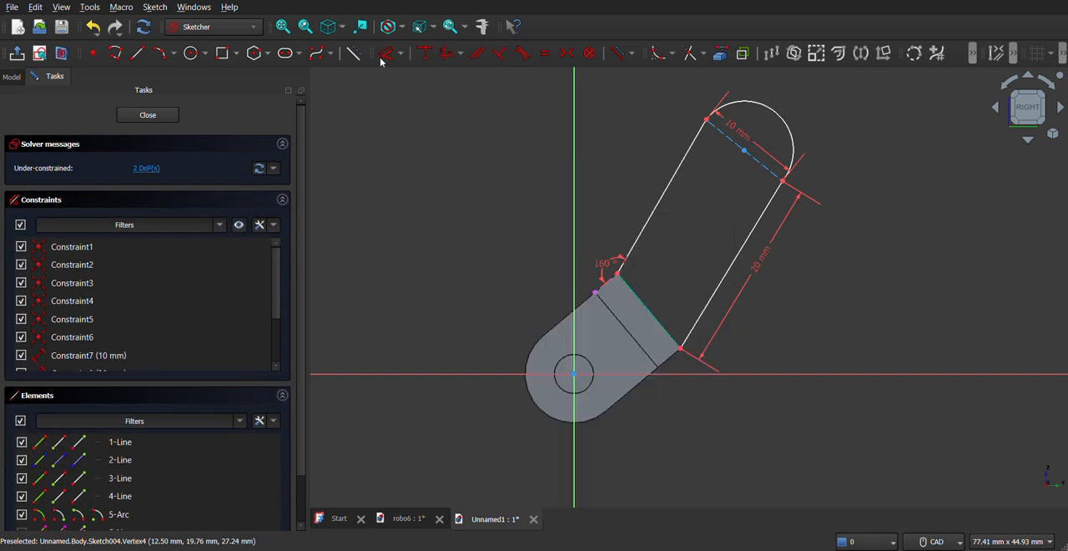
click(788, 125)
click(838, 114)
text(5)
key(Return)
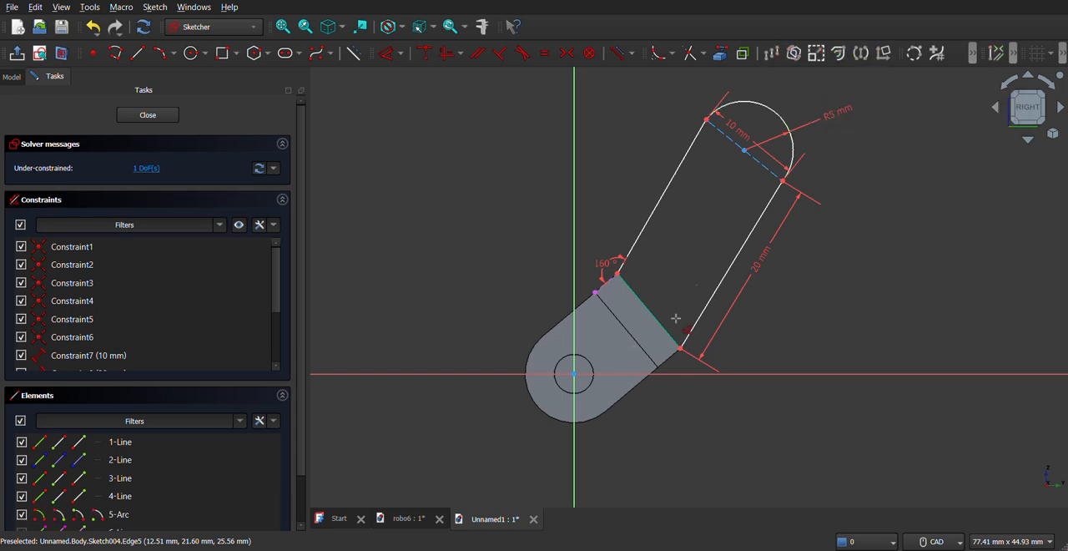
mouse_move(696, 258)
middle_down()
mouse_move(765, 297)
mouse_move(771, 339)
mouse_move(710, 275)
mouse_move(697, 276)
middle_up()
click(163, 118)
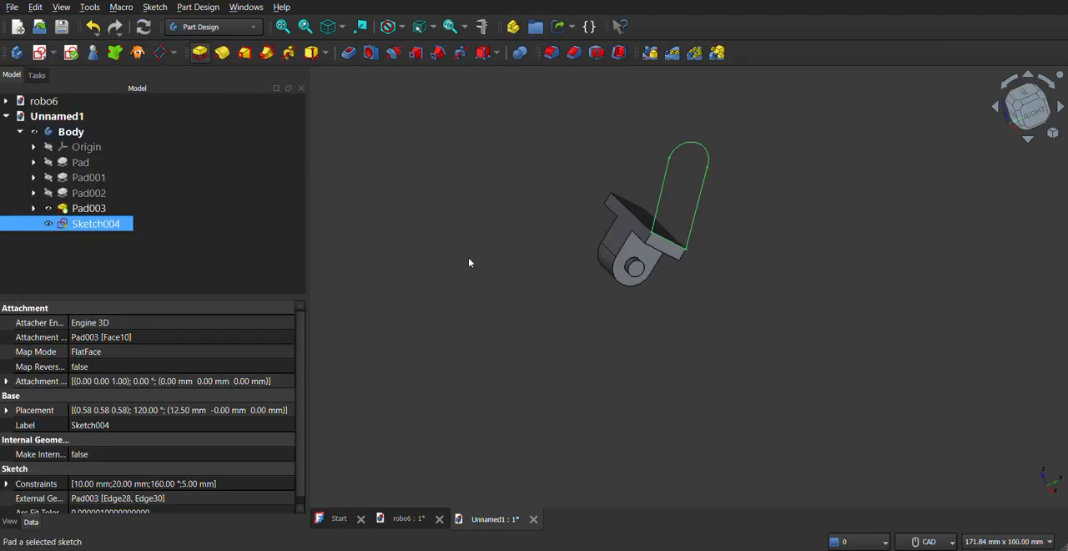
click(156, 229)
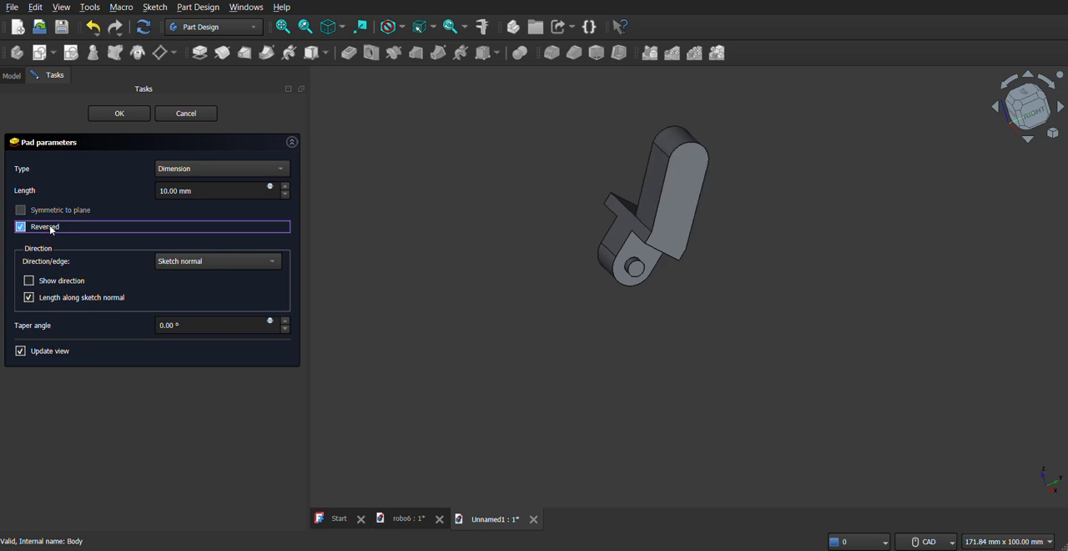
double_click(205, 189)
text(4)
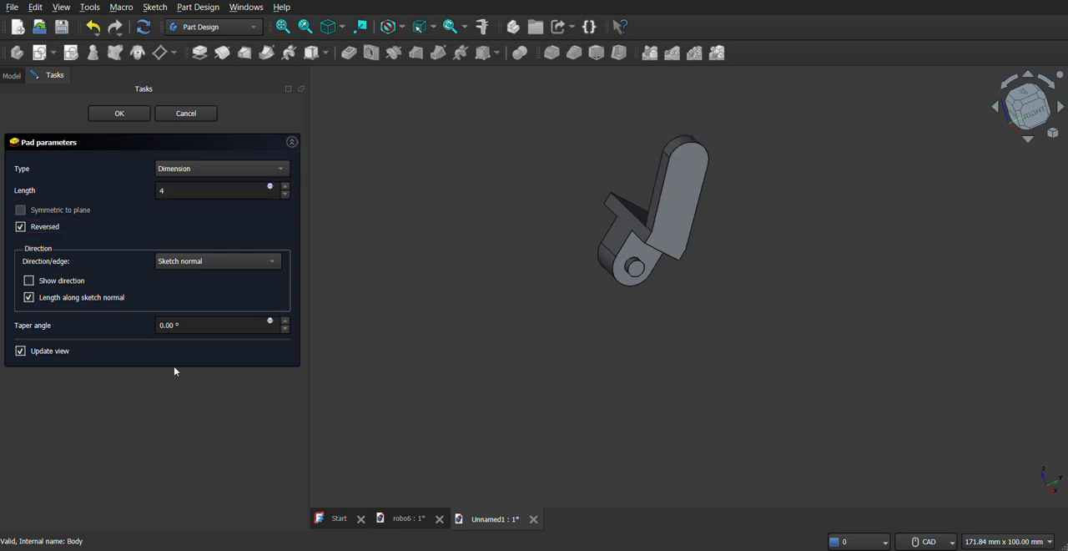
middle_drag(542, 290, 689, 190)
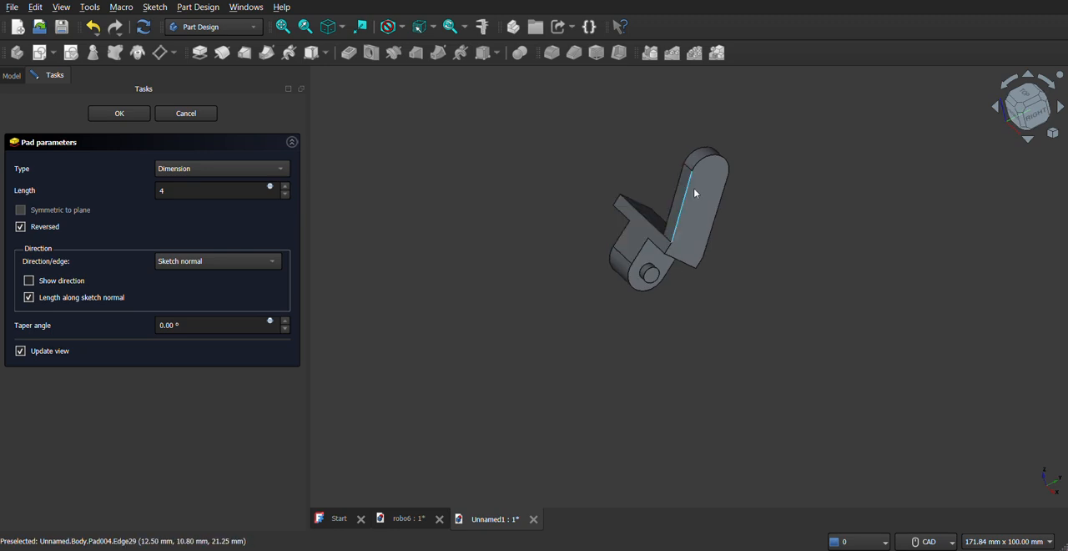
click(197, 115)
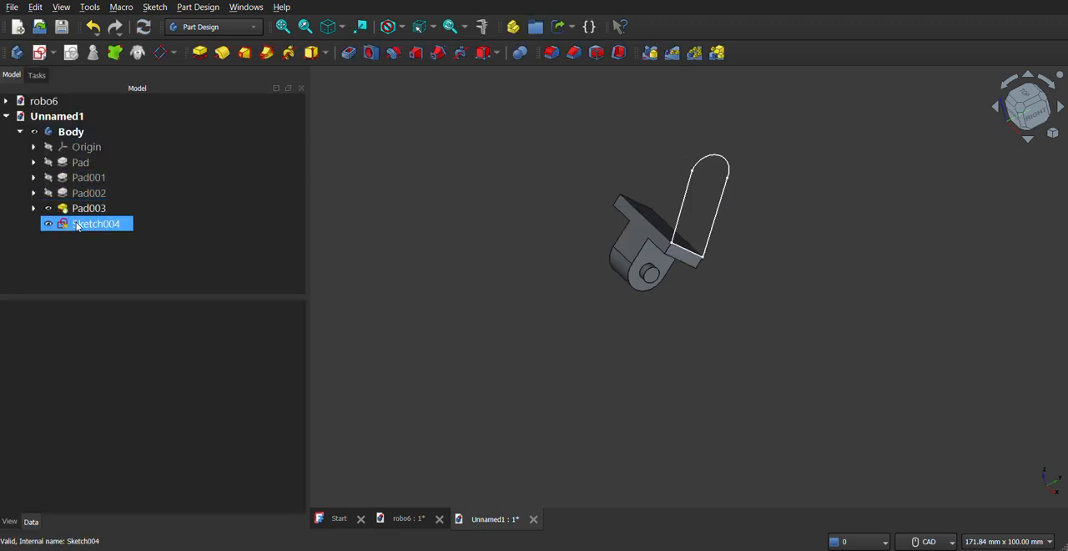
- Reopen the arm sketch, add a 4 mm diameter circle centred on the end arc's centre, and finish the sketch
right_click(77, 225)
click(151, 6)
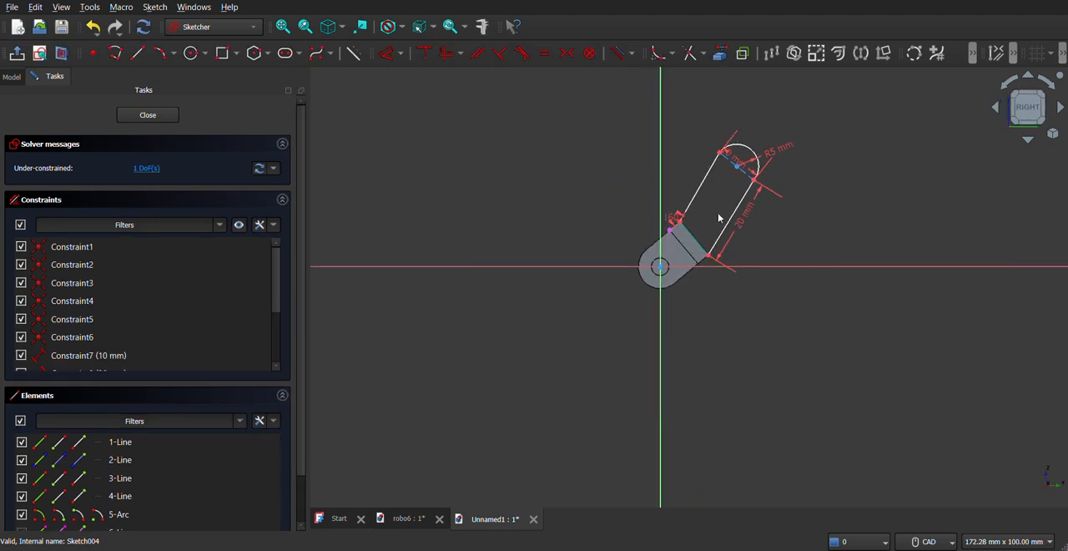
scroll(743, 172, up, 1)
scroll(743, 172, up, 6)
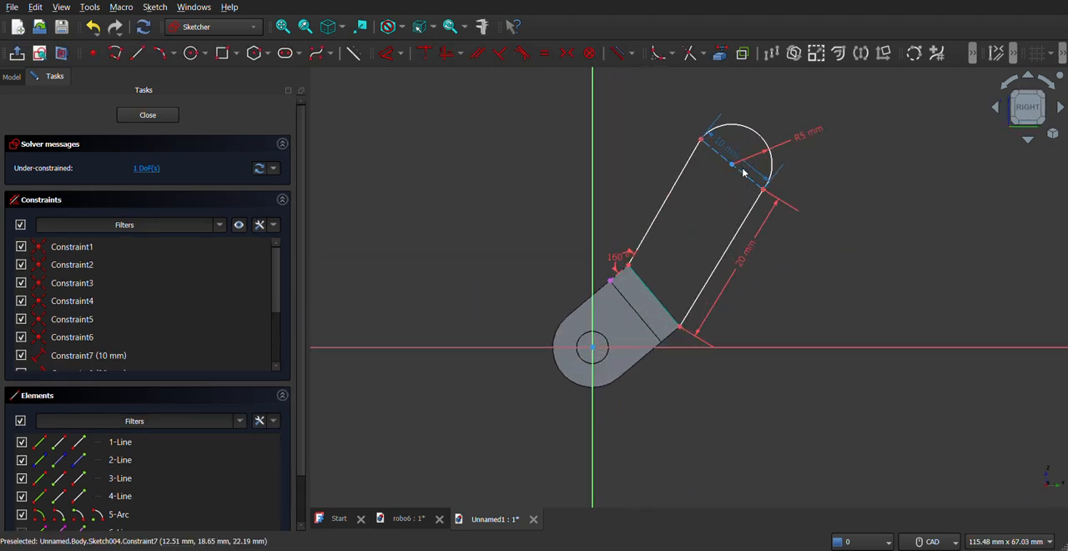
click(194, 55)
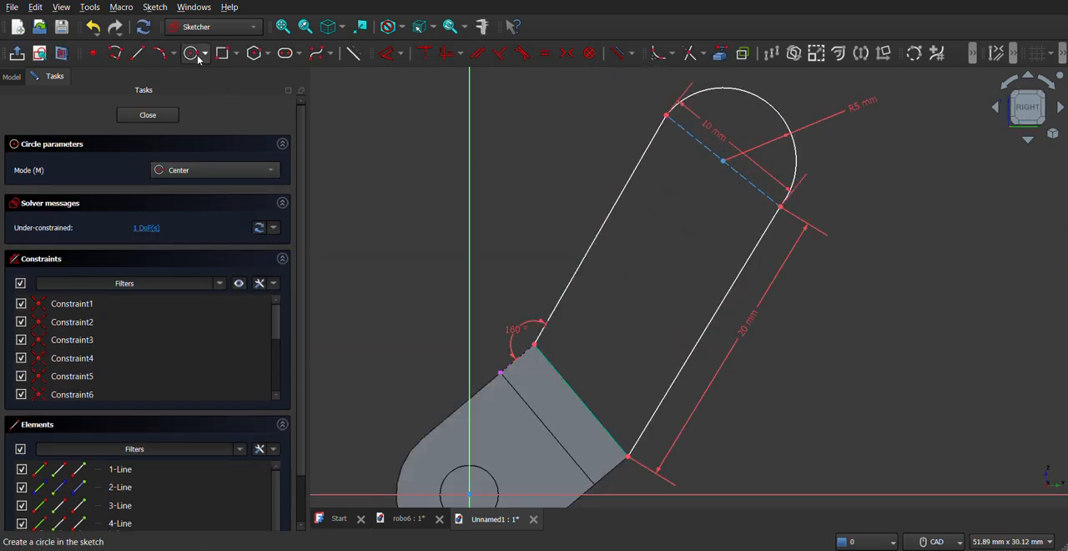
click(724, 160)
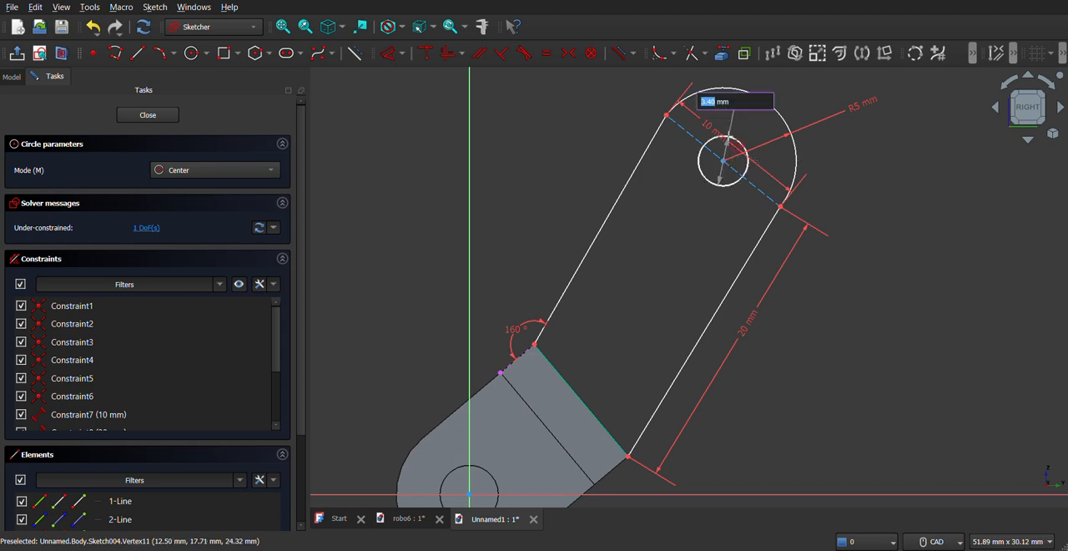
text(4)
key(Return)
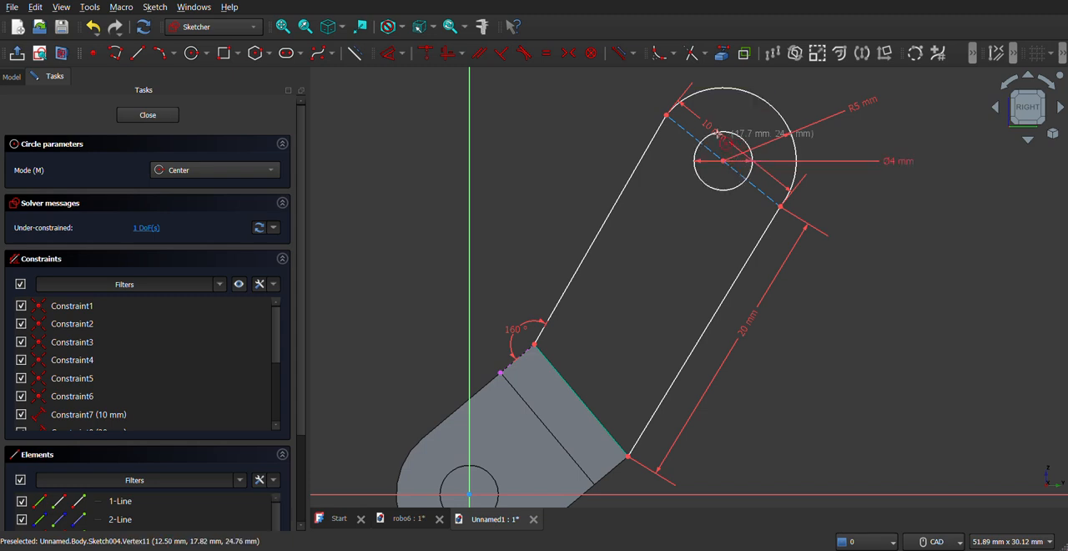
click(171, 118)
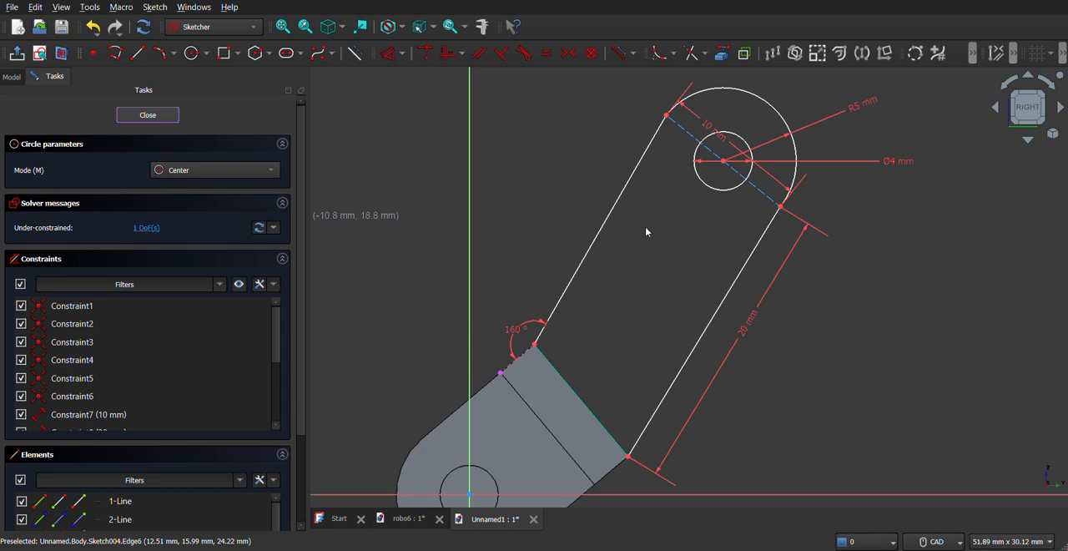
- Pad the arm sketch to a length of 4 mm in the reversed direction
click(199, 53)
click(21, 227)
click(207, 190)
key(ctrl+a)
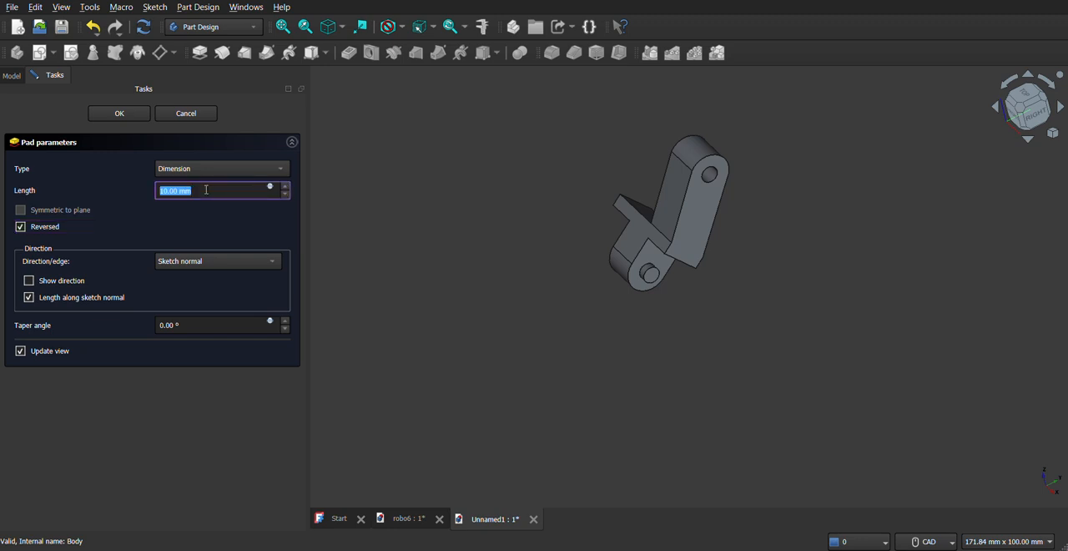
text(4)
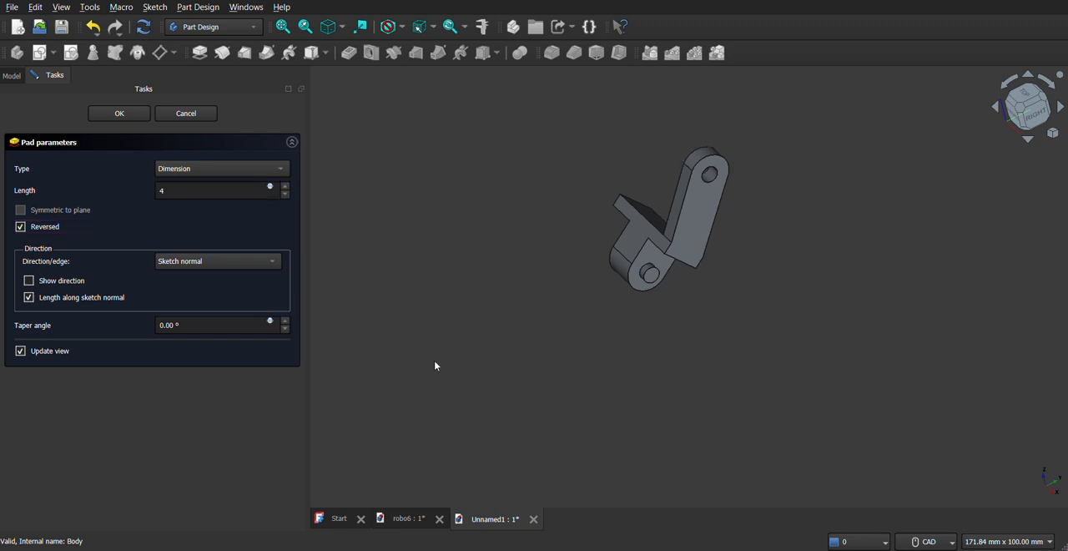
middle_drag(662, 227, 615, 208)
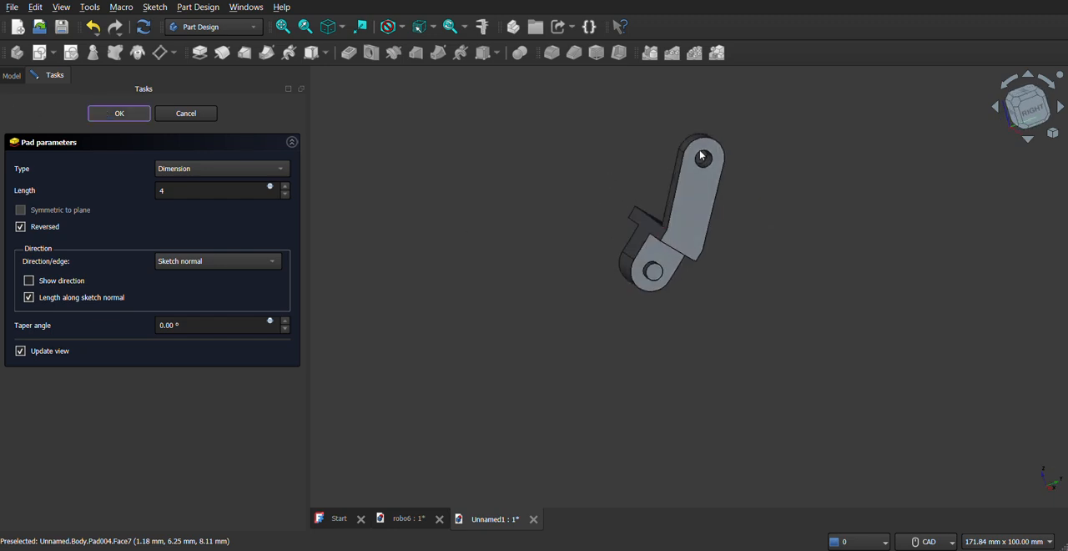
key(Return)
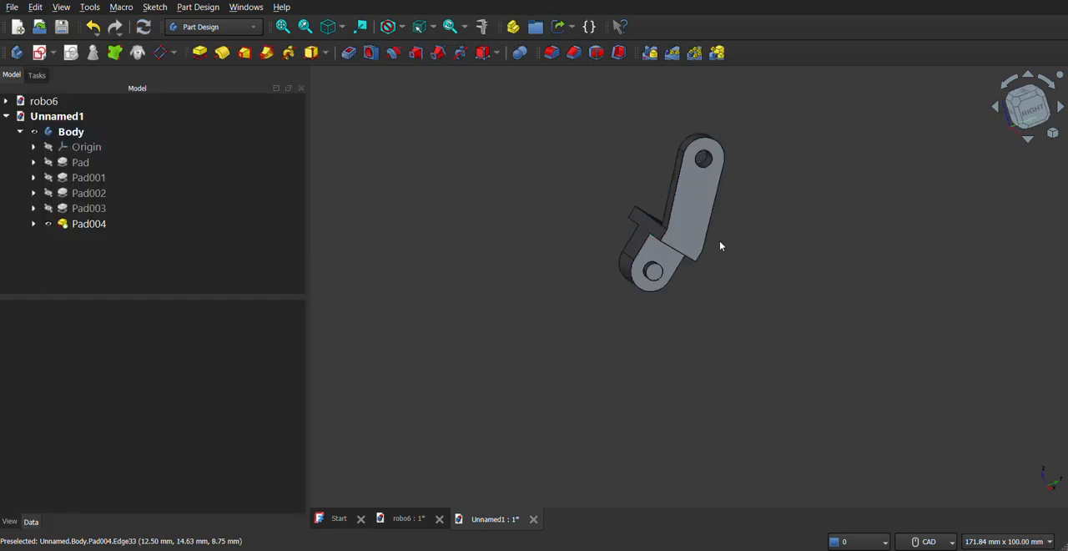
- Mirror the padded arm about the base YZ plane to create a matching arm on the plate's other end
middle_drag(985, 142, 624, 290)
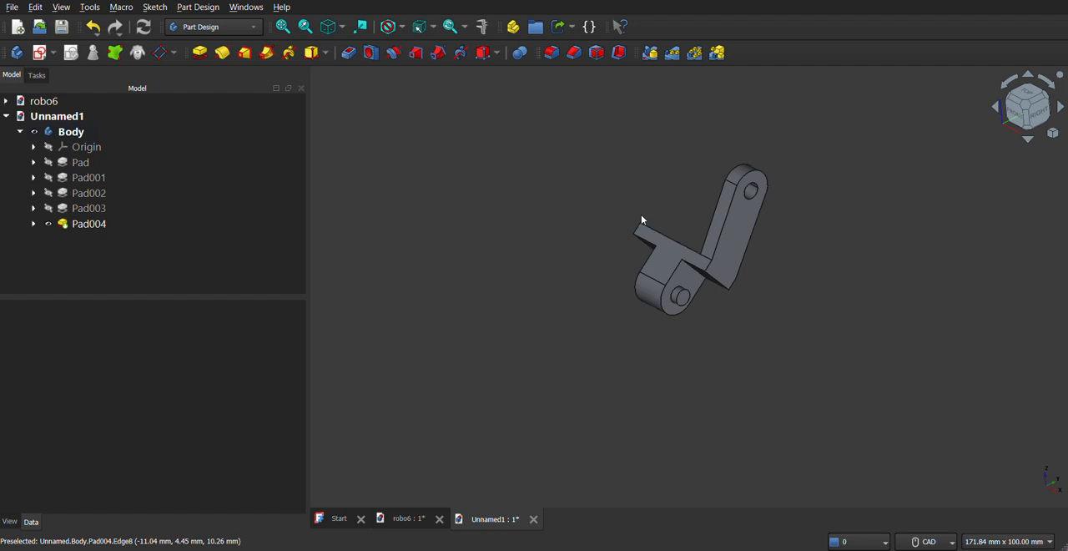
click(75, 224)
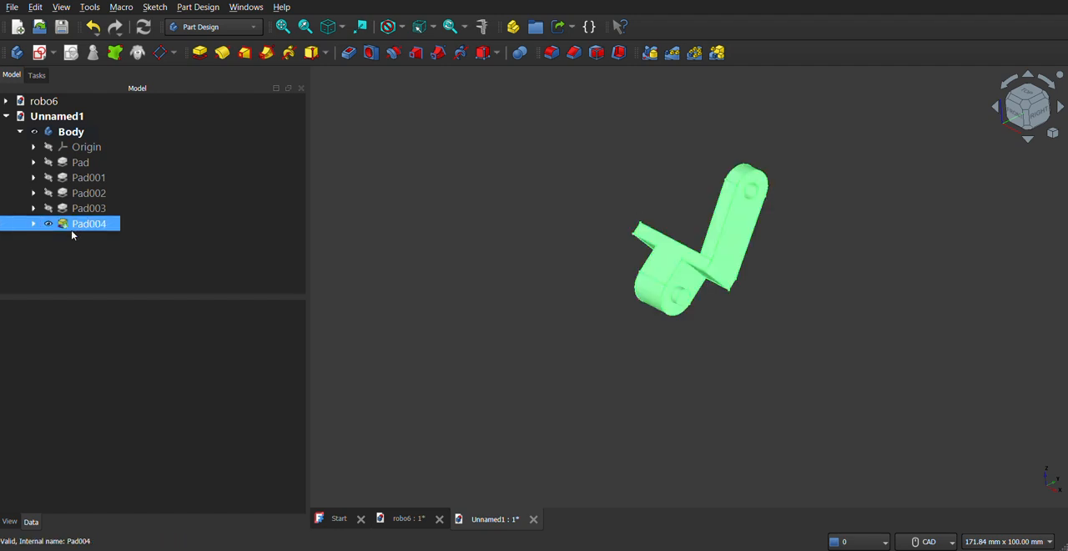
click(650, 53)
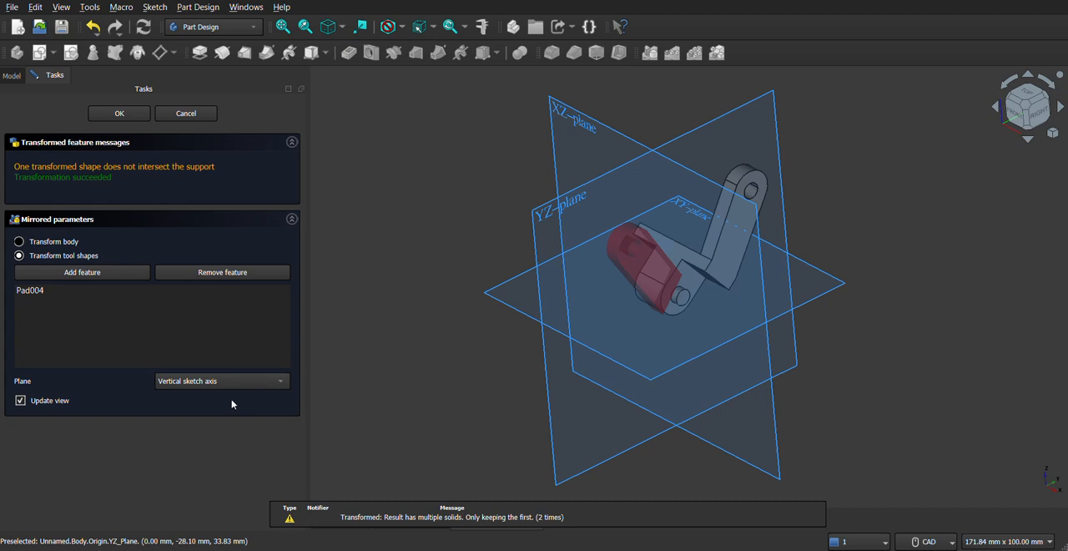
click(232, 380)
click(225, 464)
click(551, 216)
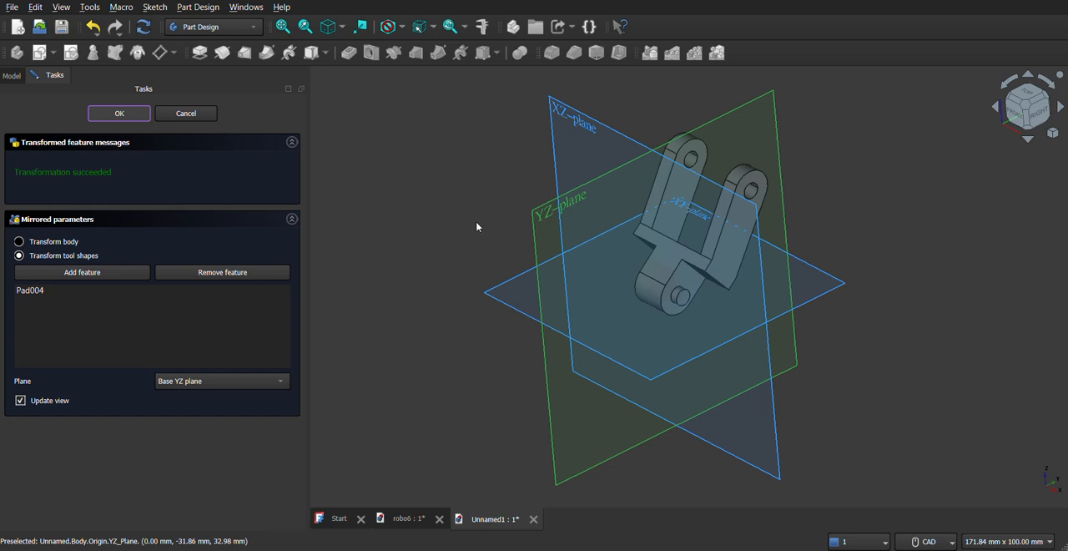
middle_drag(651, 235, 608, 257)
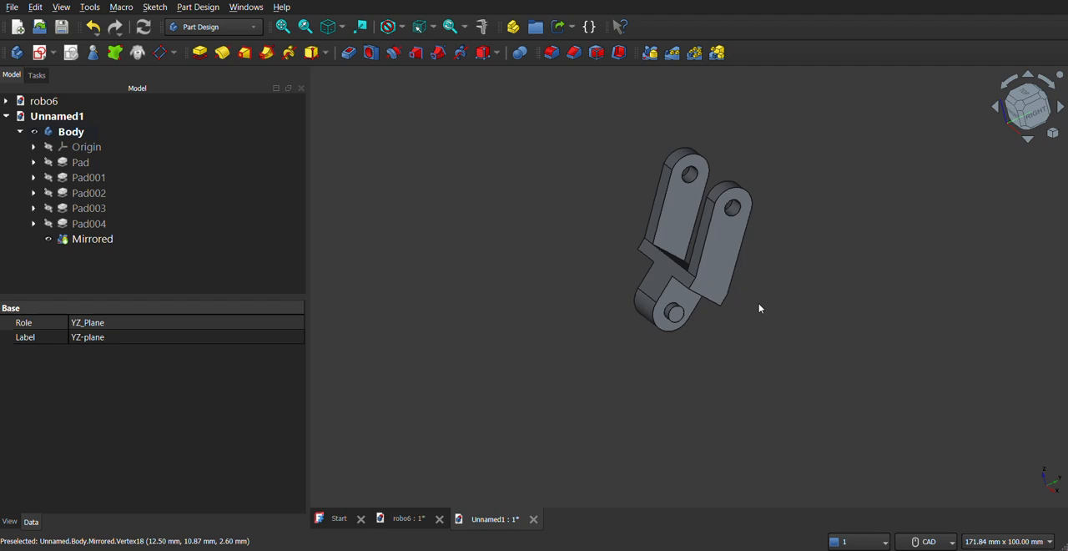
- Set the whole body's custom appearance to a black diffuse color (#000000)
middle_drag(759, 305, 737, 295)
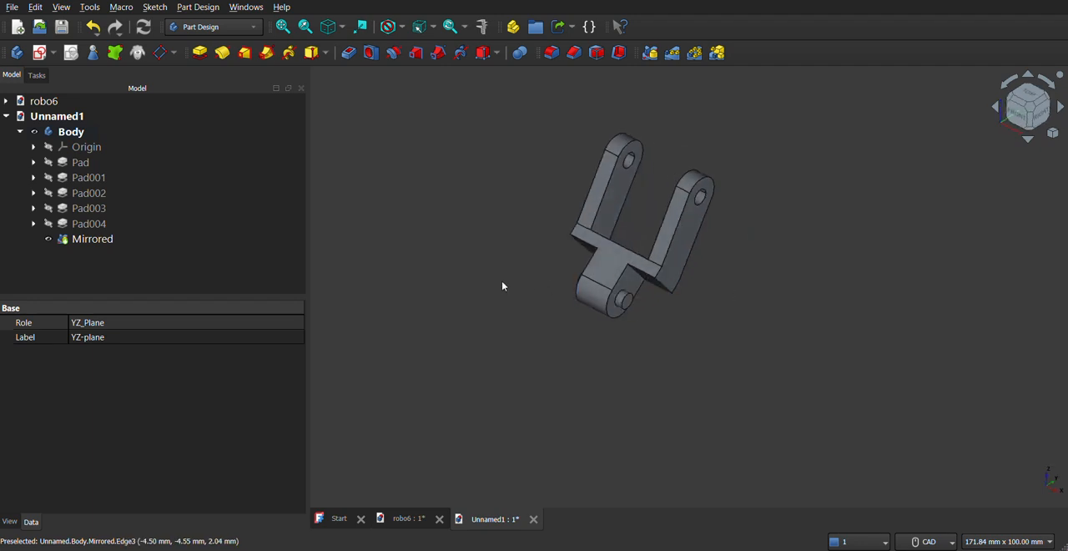
click(52, 131)
right_click(50, 133)
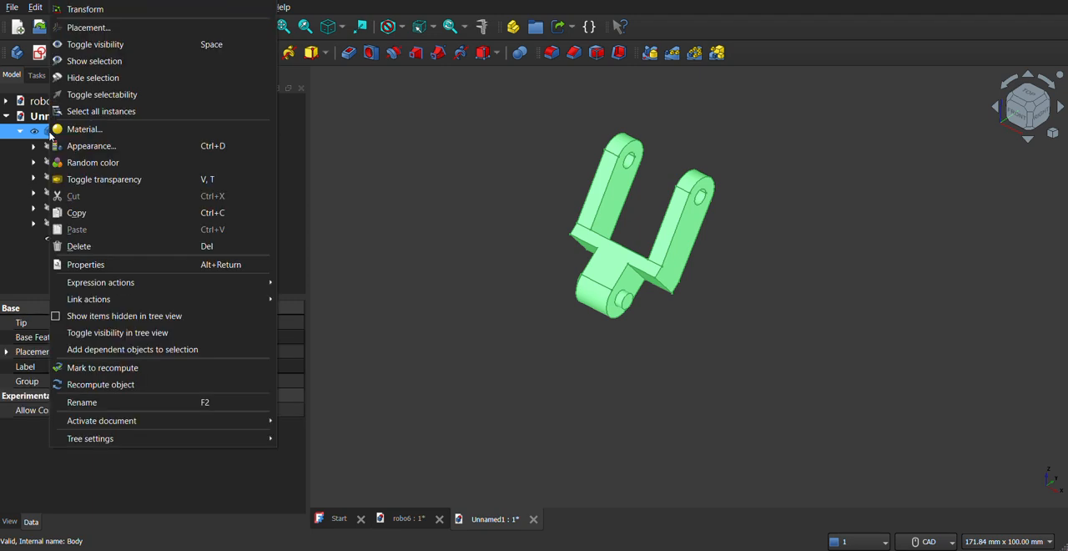
click(118, 146)
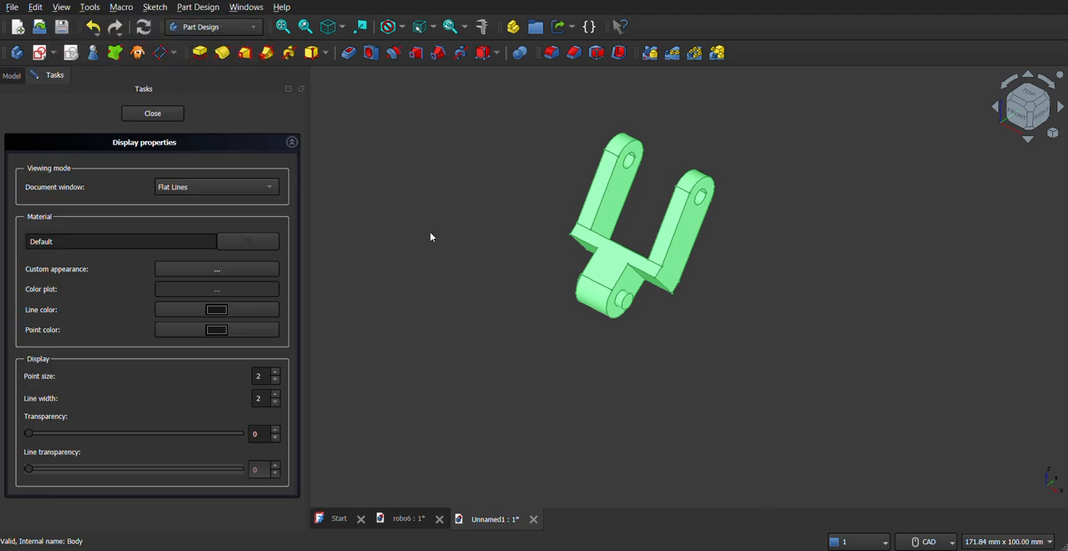
click(220, 270)
click(575, 230)
click(368, 157)
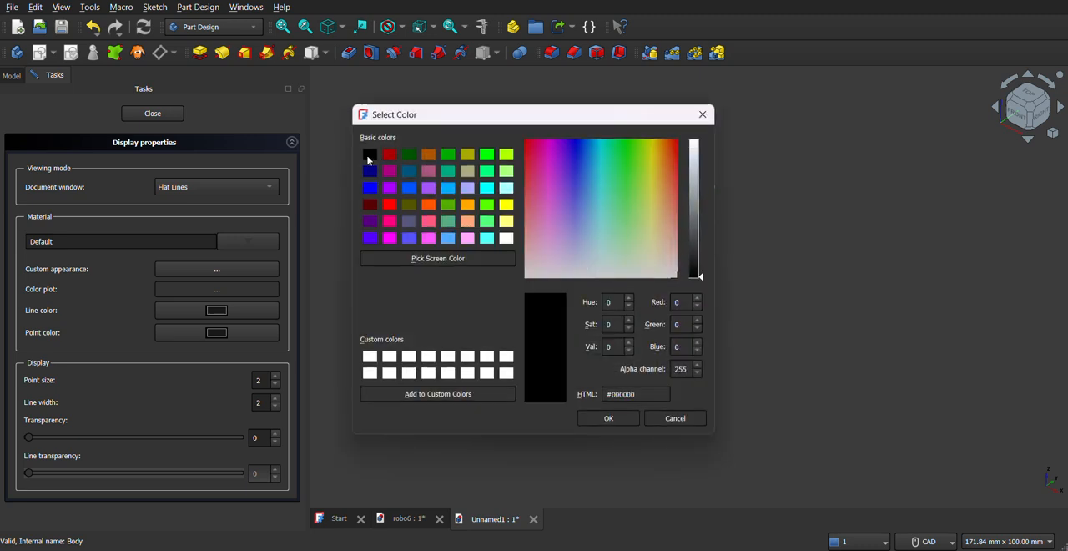
click(610, 418)
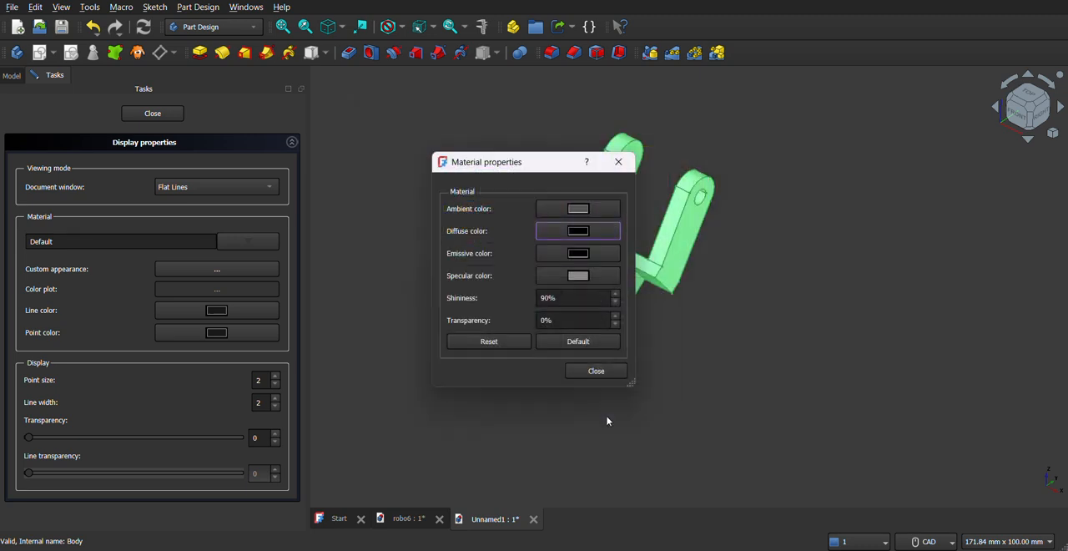
click(596, 369)
mouse_move(639, 339)
middle_down()
mouse_move(659, 338)
mouse_move(573, 302)
mouse_move(508, 242)
mouse_move(575, 326)
mouse_move(679, 328)
mouse_move(832, 353)
mouse_move(651, 338)
middle_up()
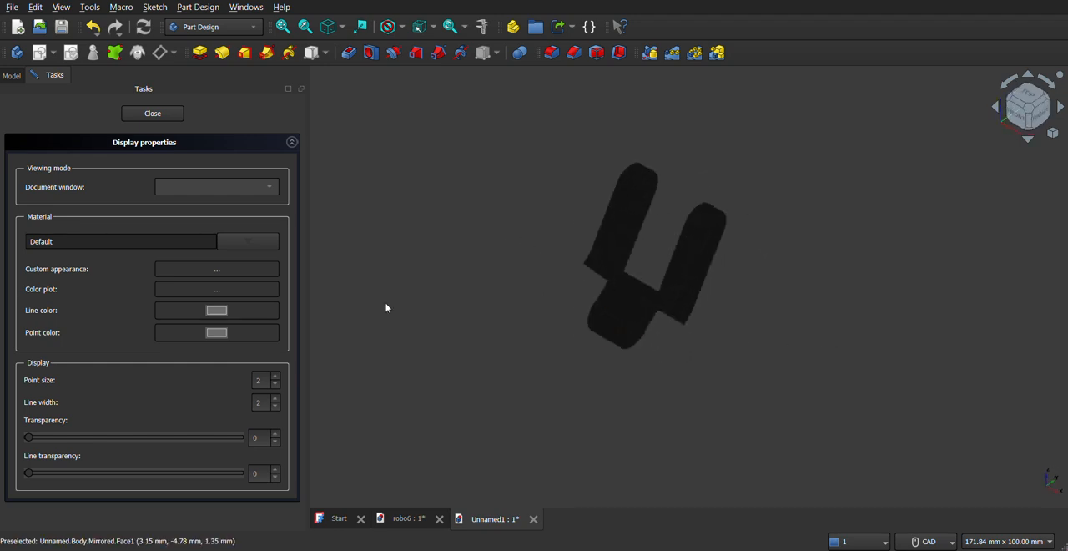
click(152, 114)
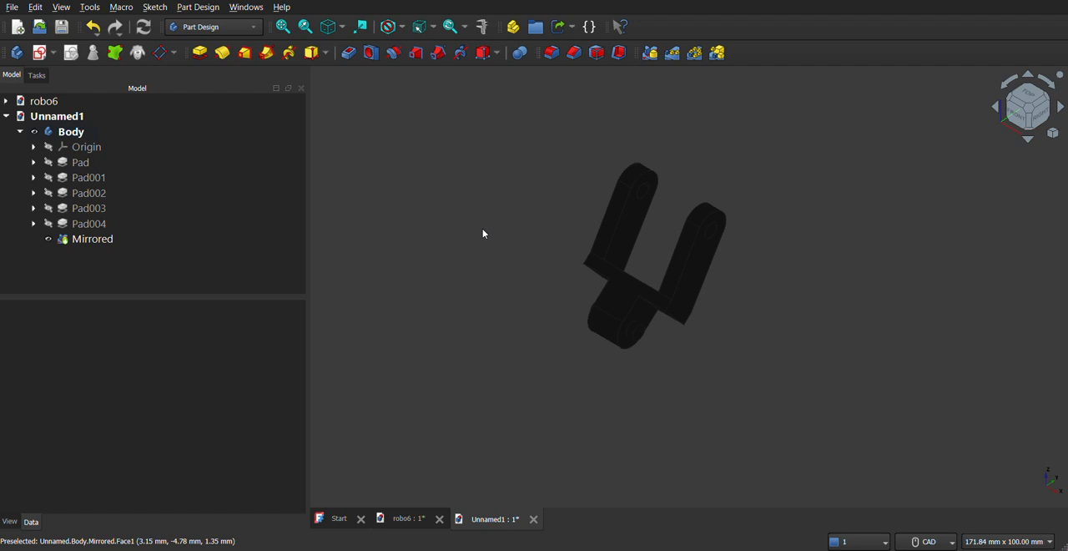